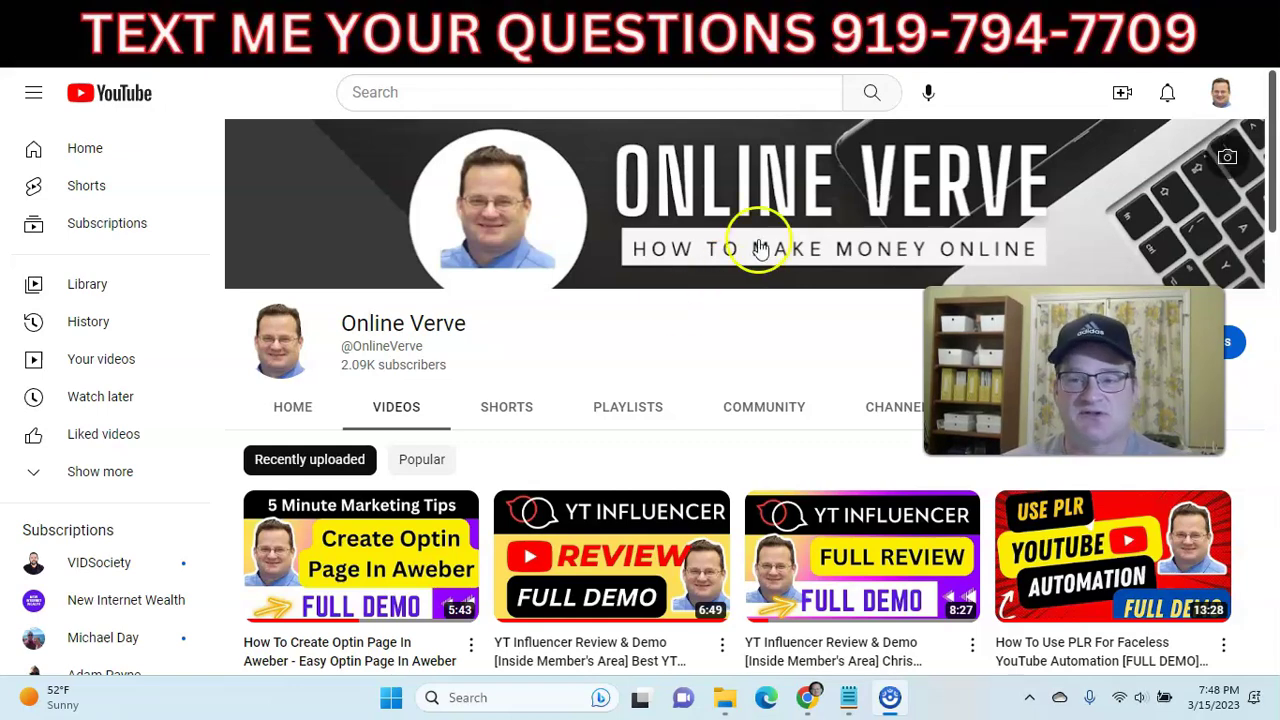
Switch from the YouTube channel page to the GetResponse Contacts Lists tab.
click(929, 23)
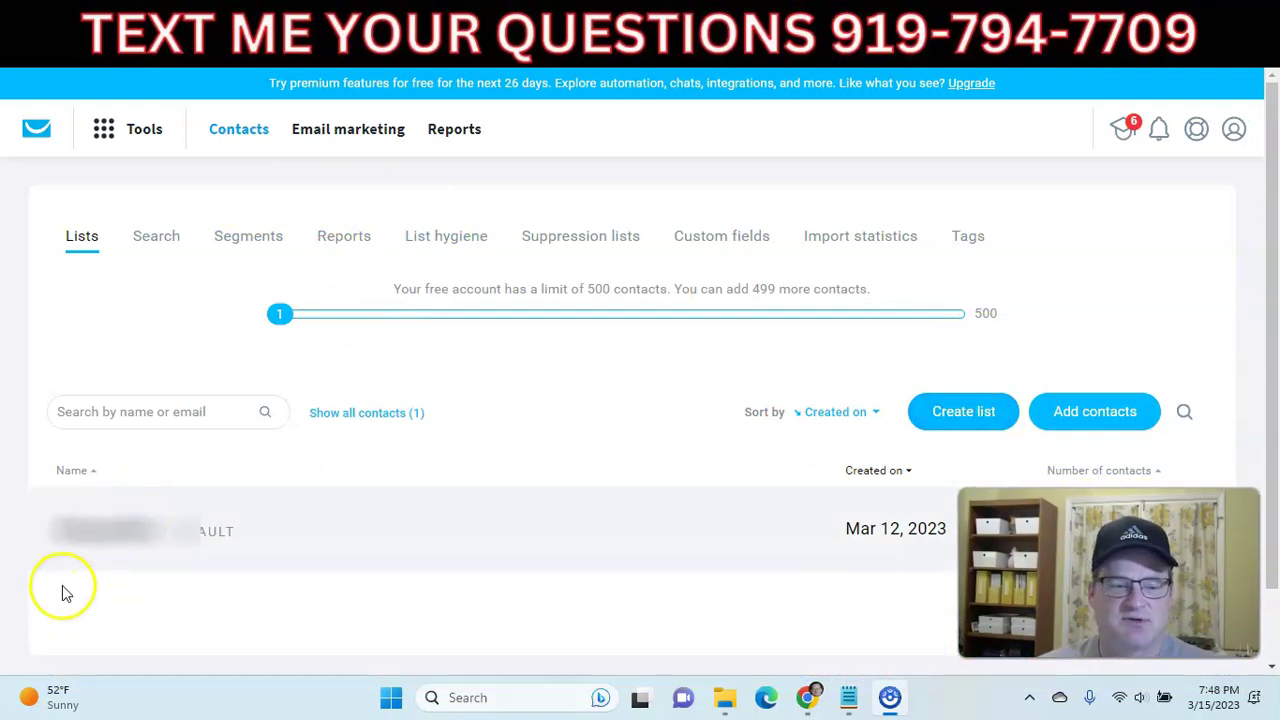
Add a second contact list called mmo_optins1402 alongside the existing one.
click(967, 413)
click(539, 262)
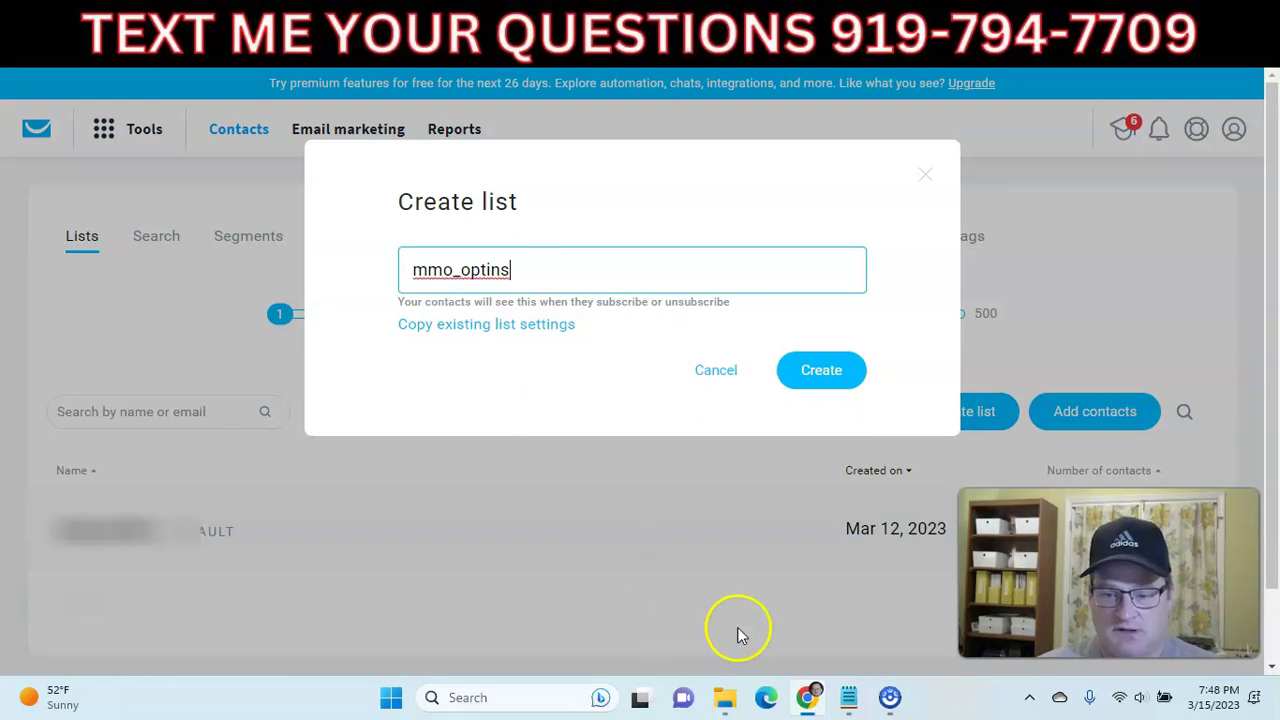
click(847, 697)
click(847, 697)
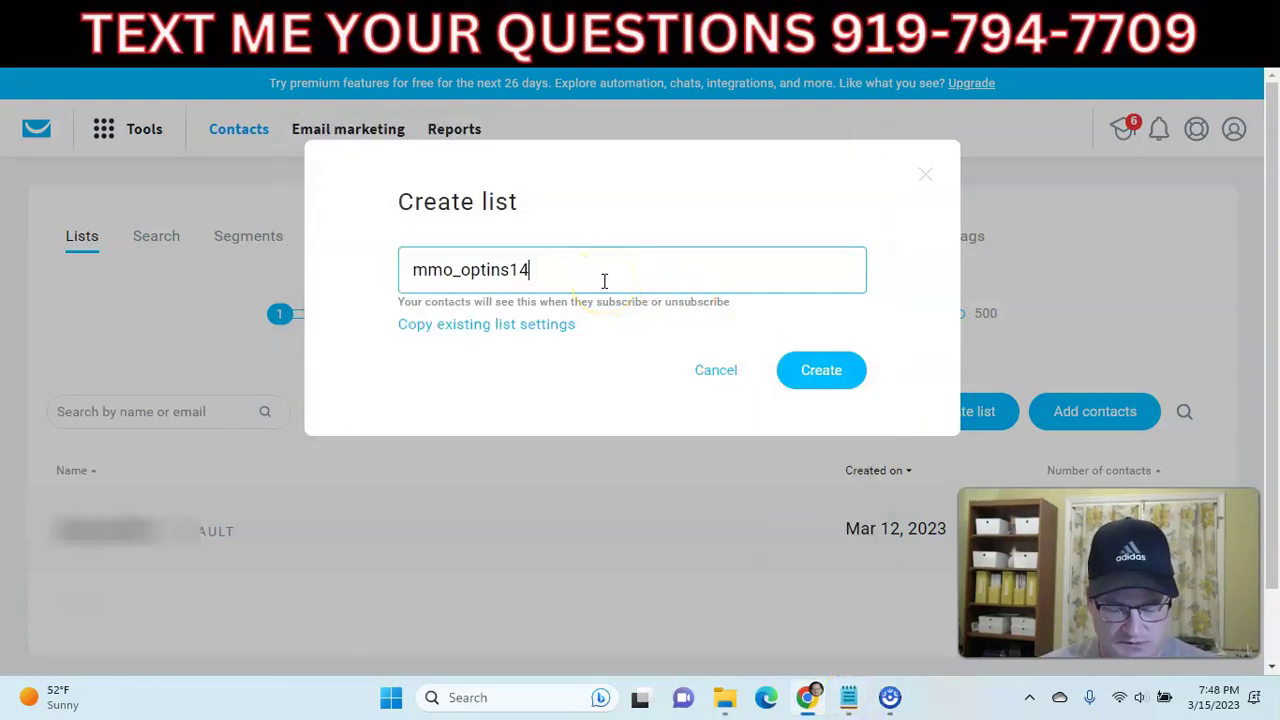
click(820, 371)
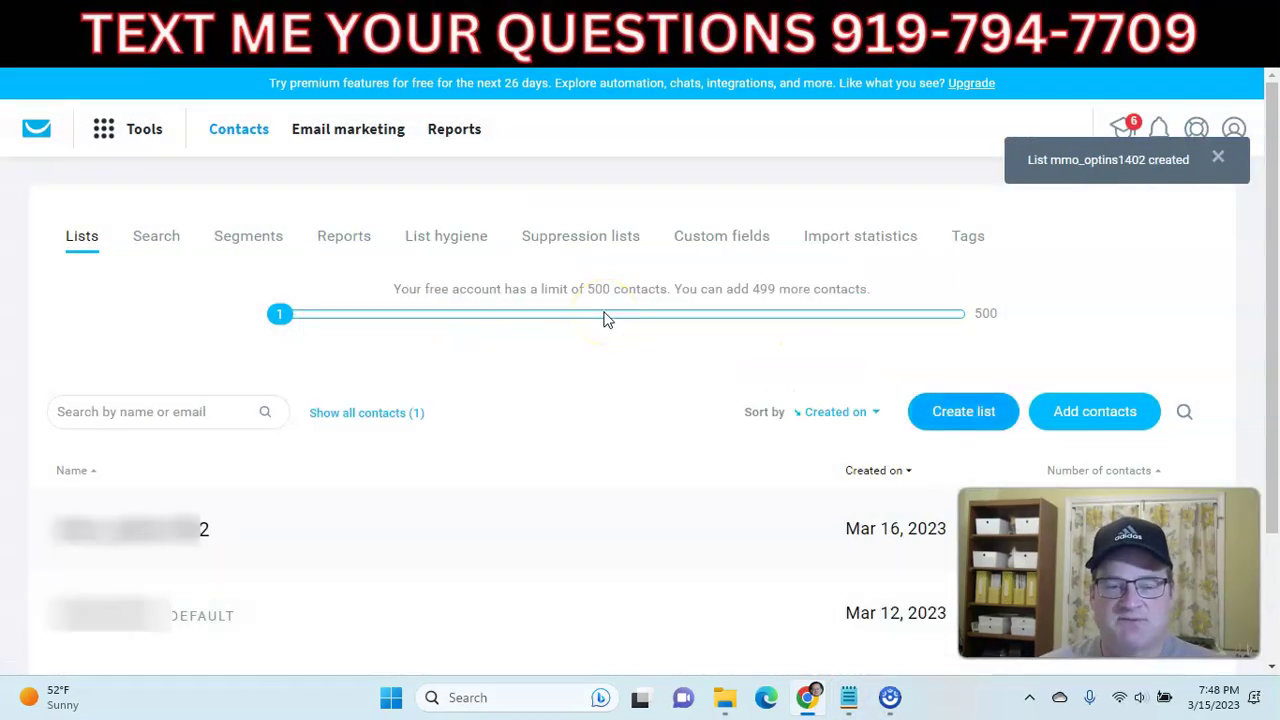
click(104, 129)
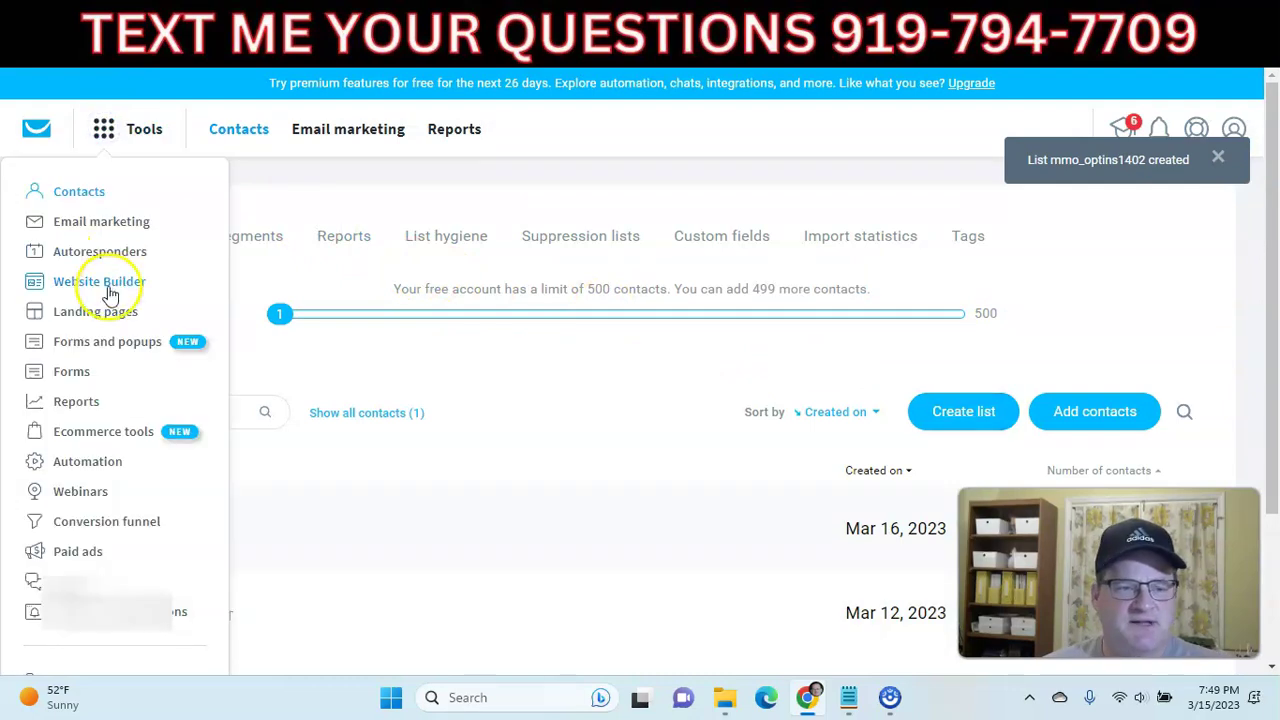
Go to Forms and start creating a new form.
click(74, 374)
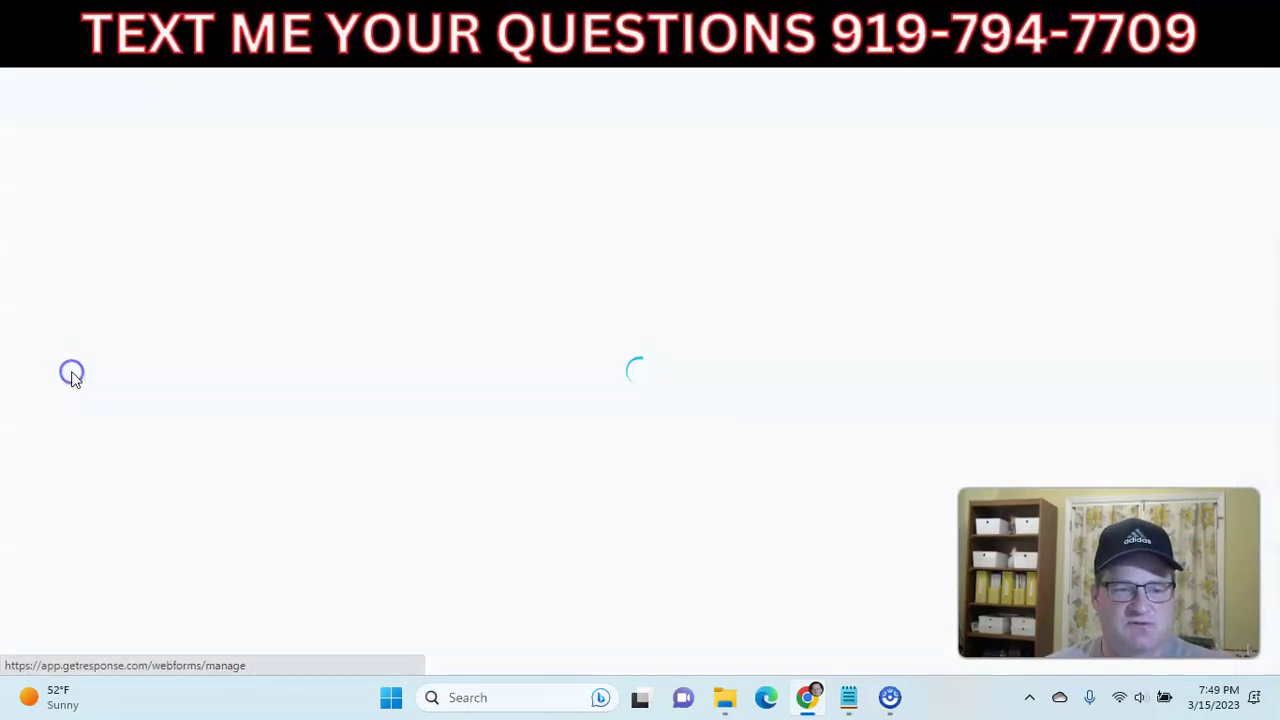
scroll(530, 350, down, 5)
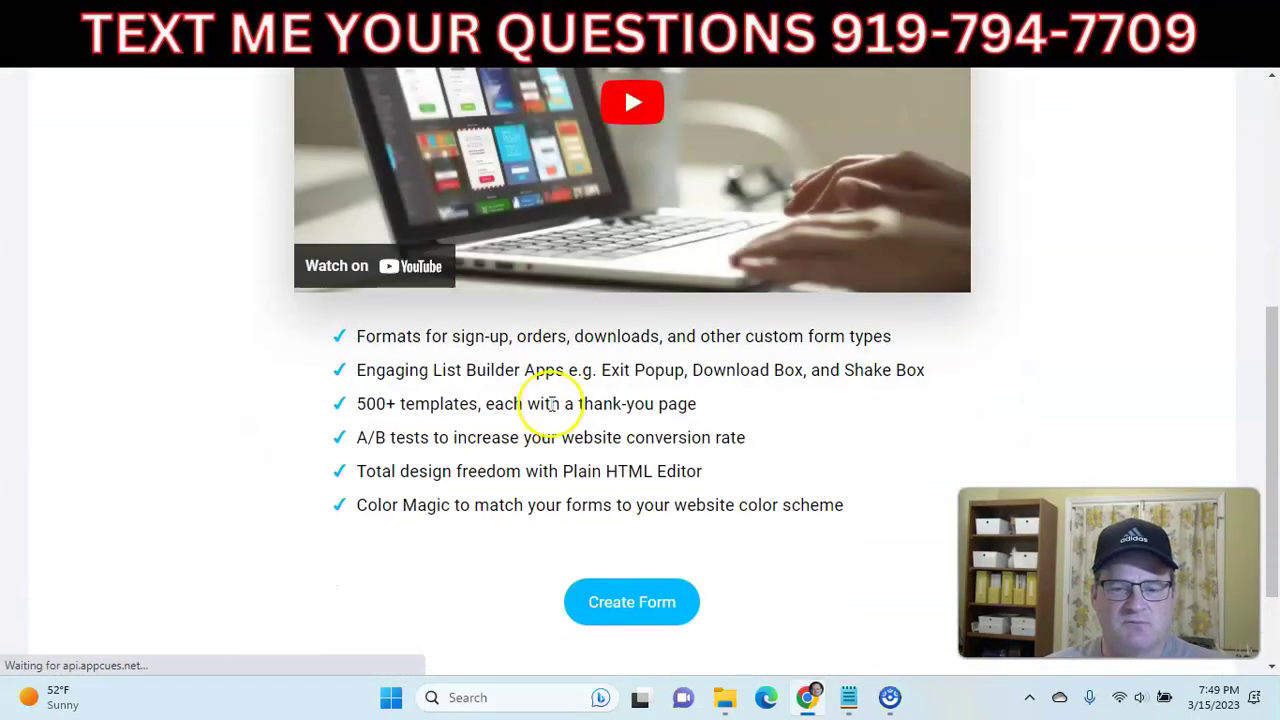
click(604, 606)
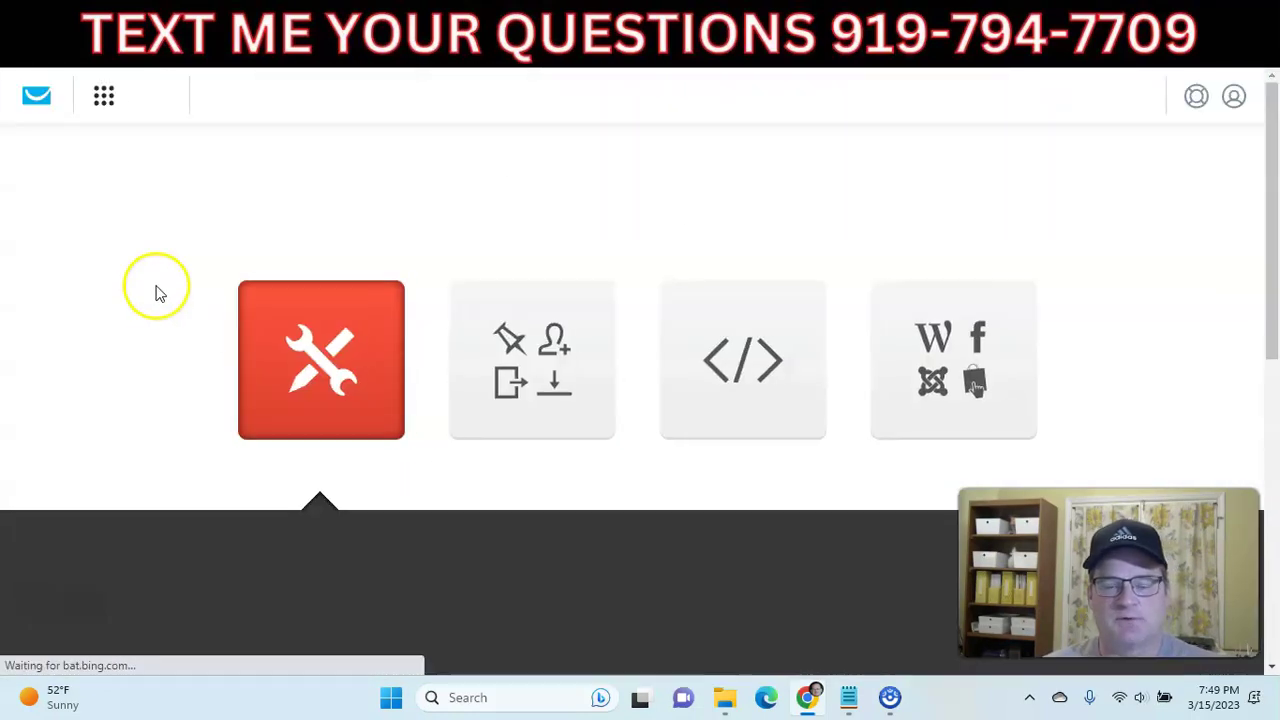
Filter templates to Free download and Wide, and use the 'Download e-book for free!' template.
scroll(128, 246, down, 5)
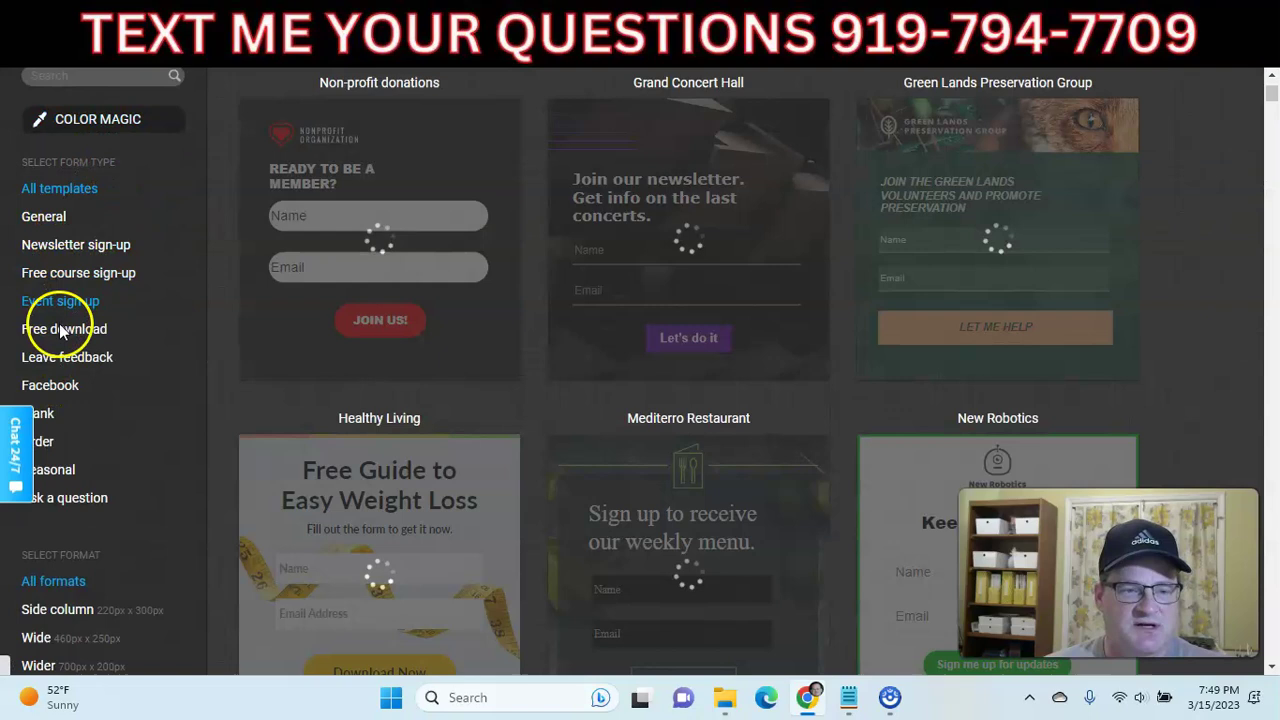
scroll(62, 300, down, 1)
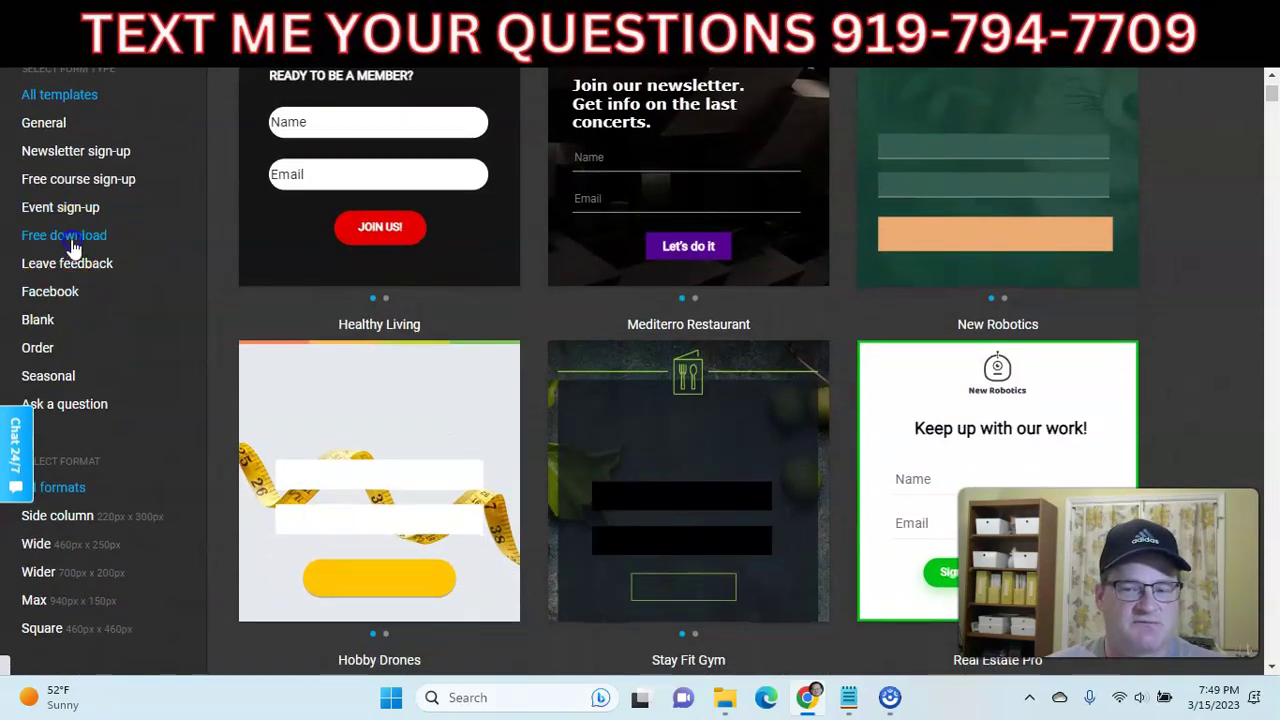
click(72, 248)
scroll(77, 257, down, 3)
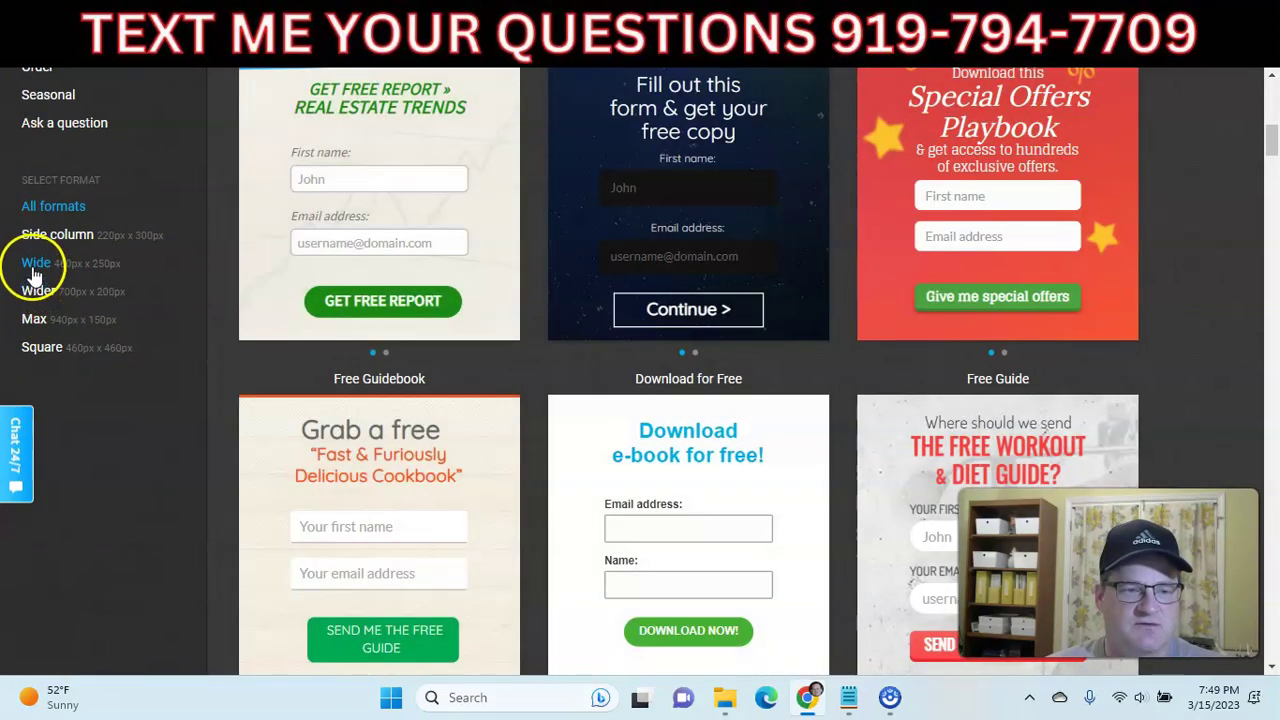
click(36, 266)
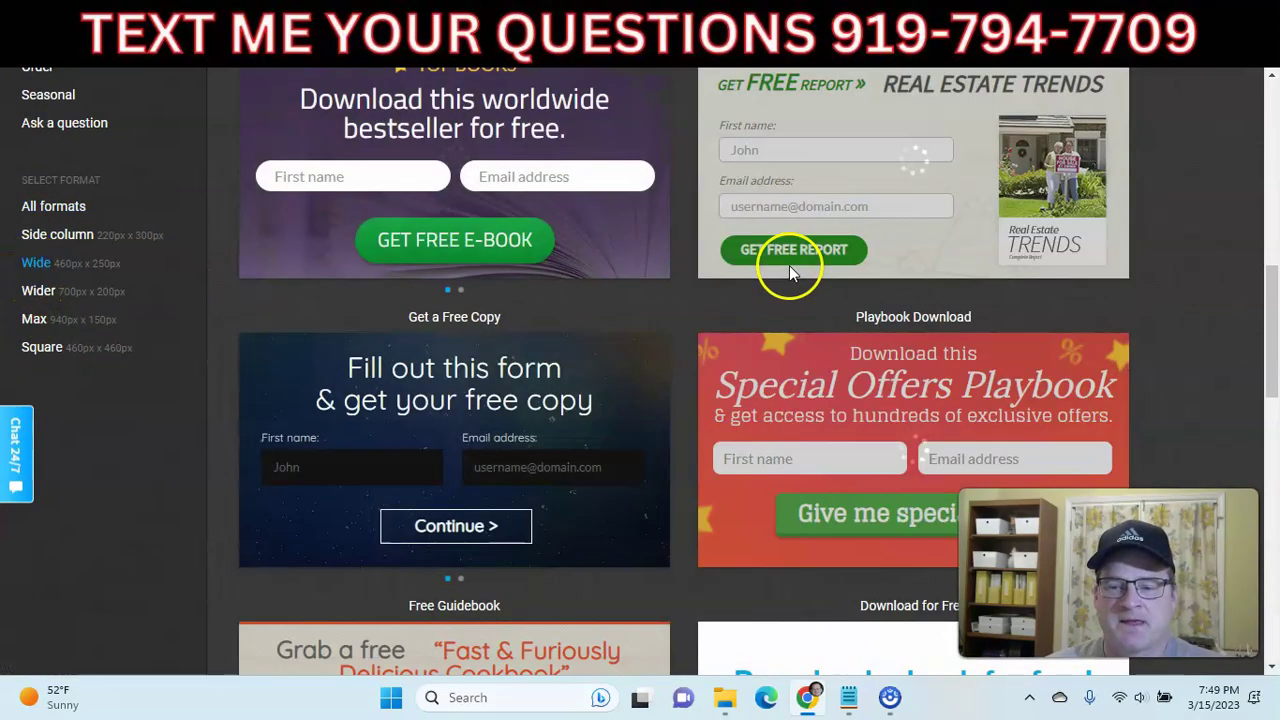
scroll(789, 265, down, 5)
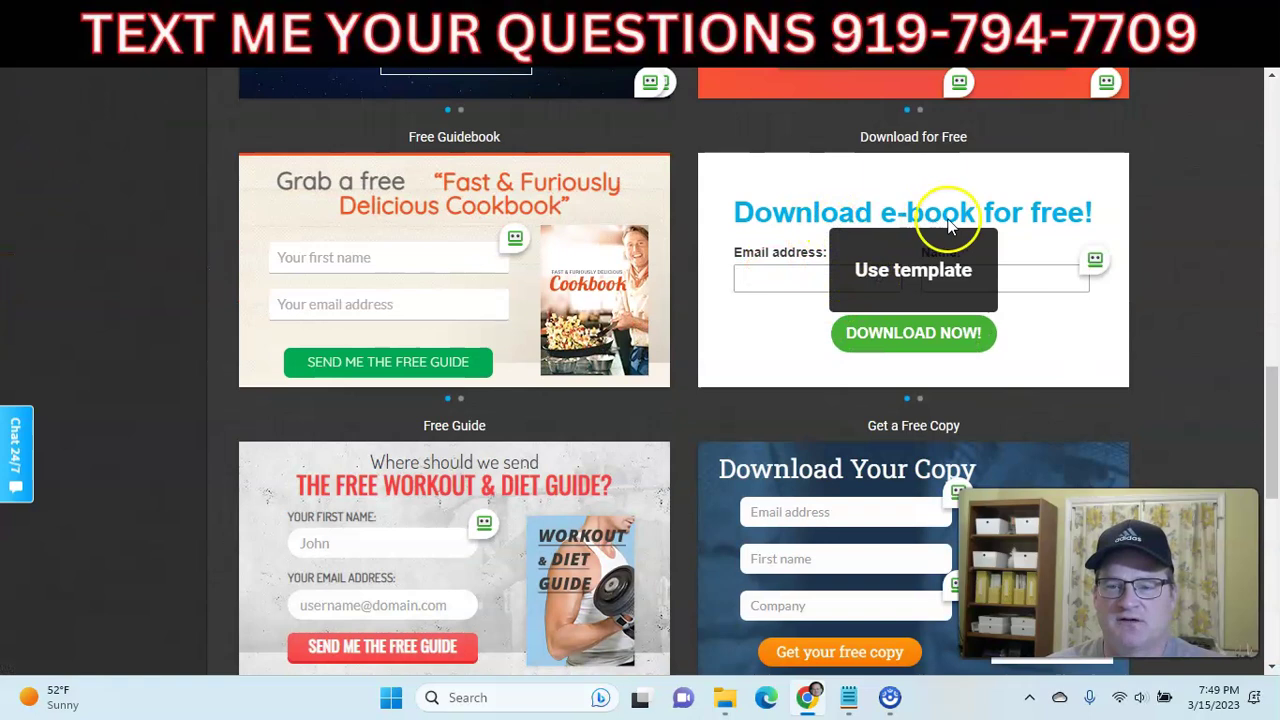
click(897, 276)
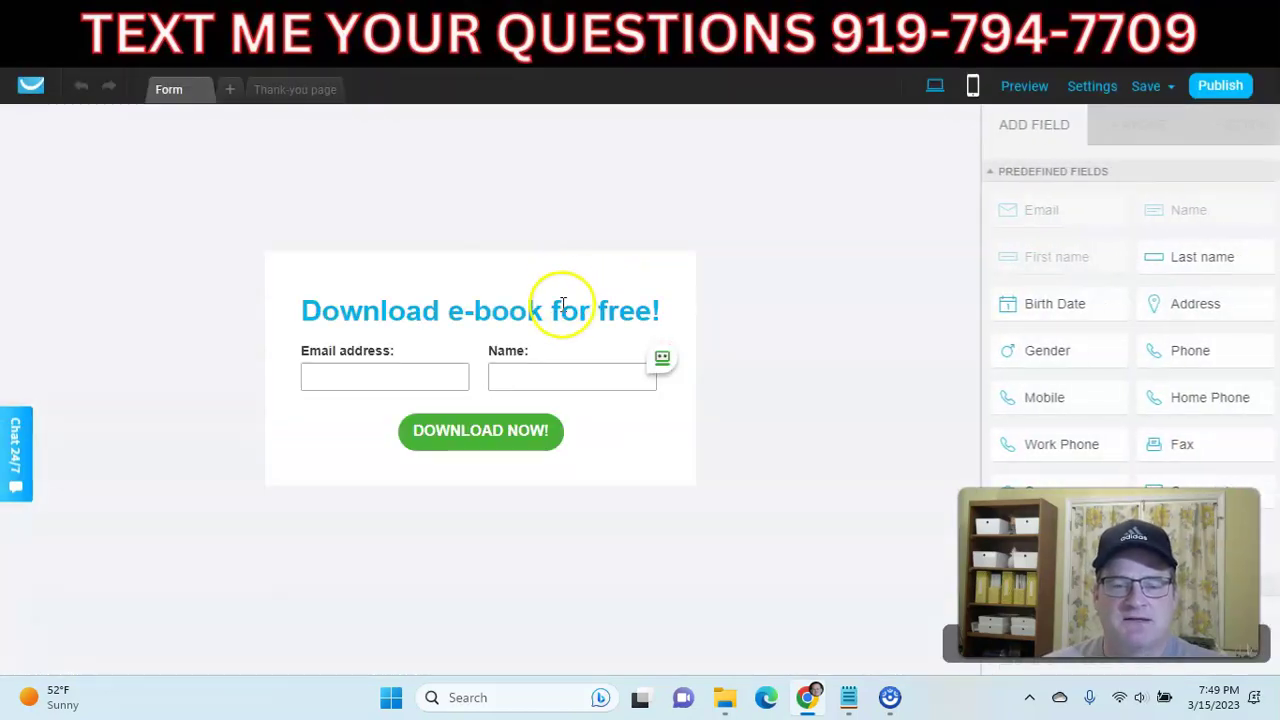
Delete the 'Download e-book for free!' headline and the Name field.
click(563, 312)
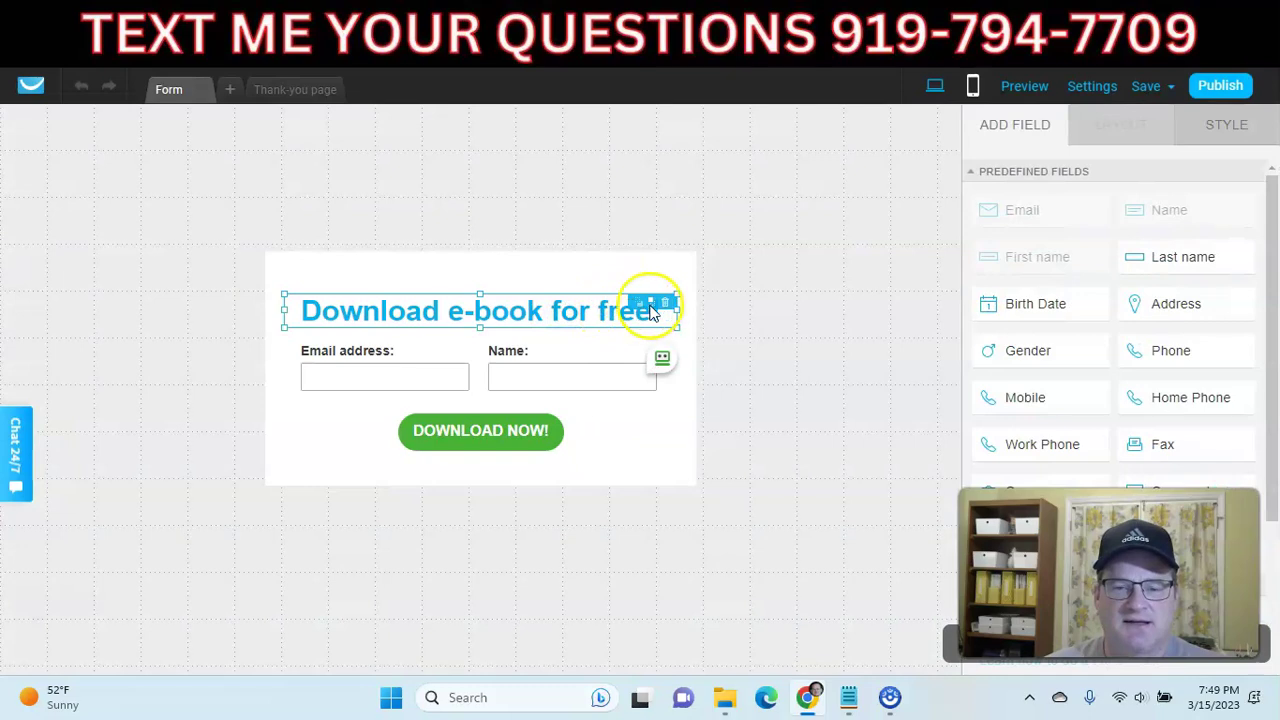
click(666, 303)
click(603, 370)
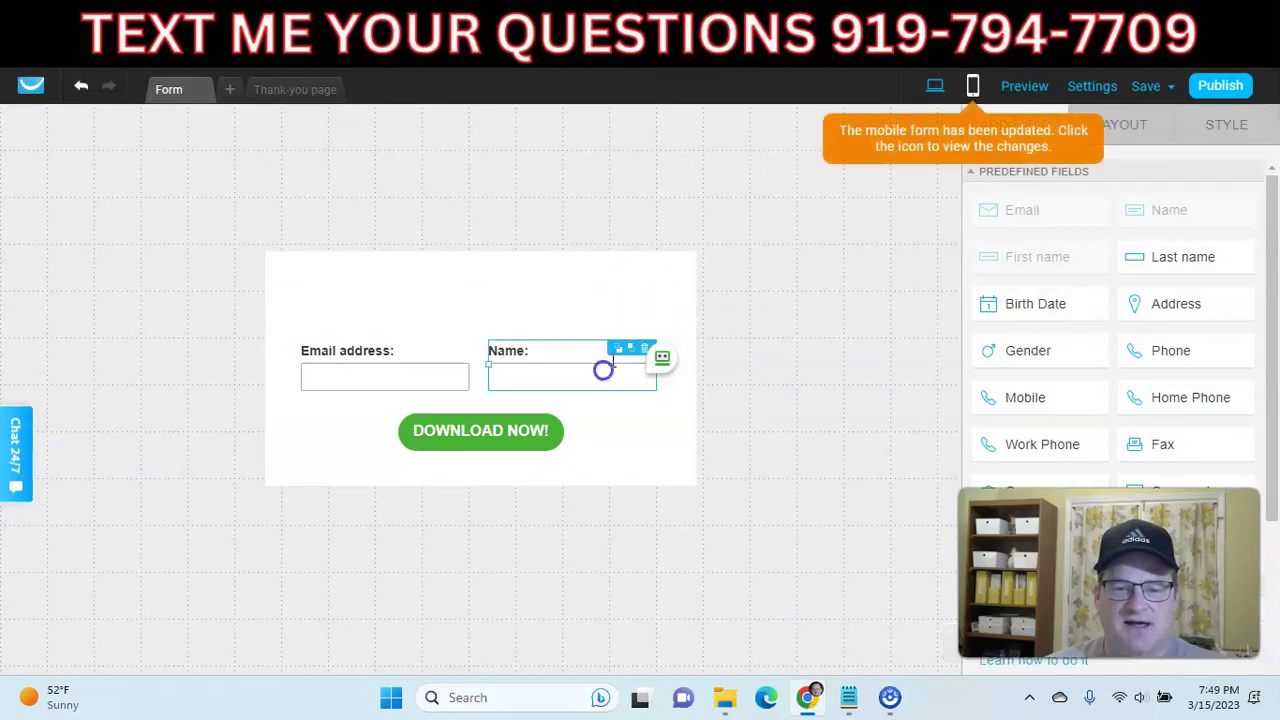
click(648, 352)
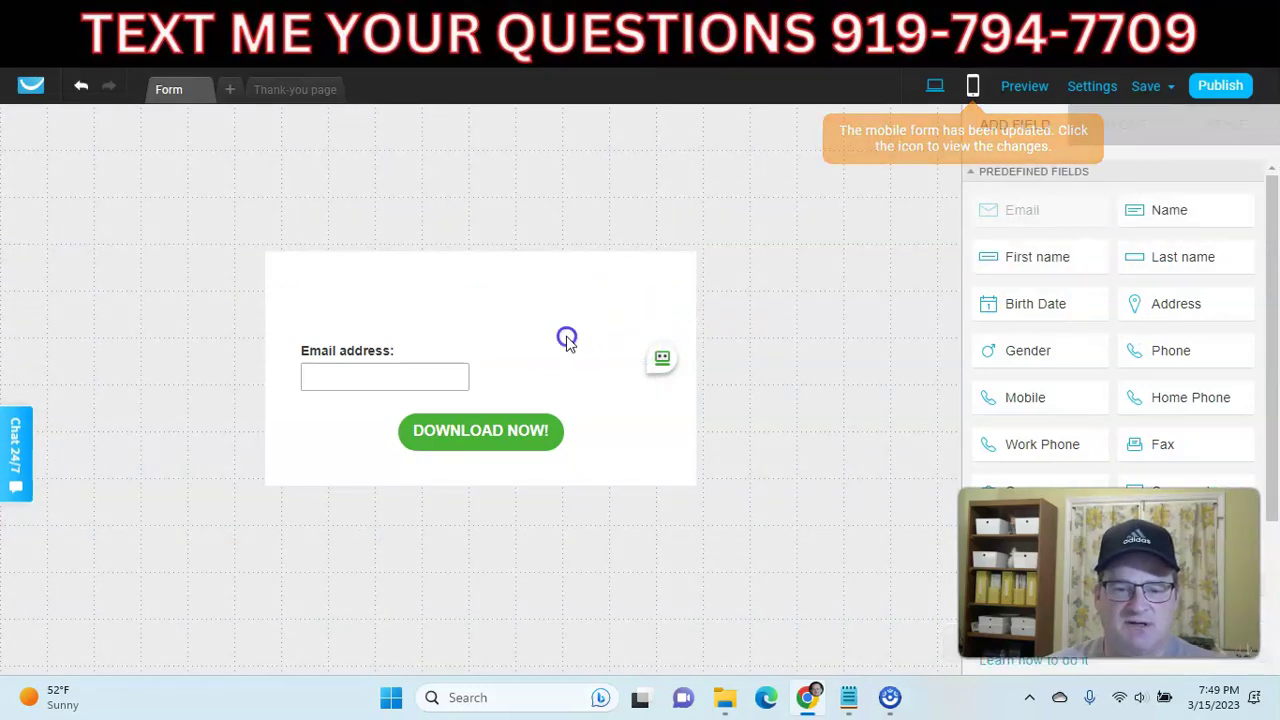
Make the form much taller and move the DOWNLOAD NOW! button and Email field to its bottom.
click(423, 297)
drag(482, 487, 474, 625)
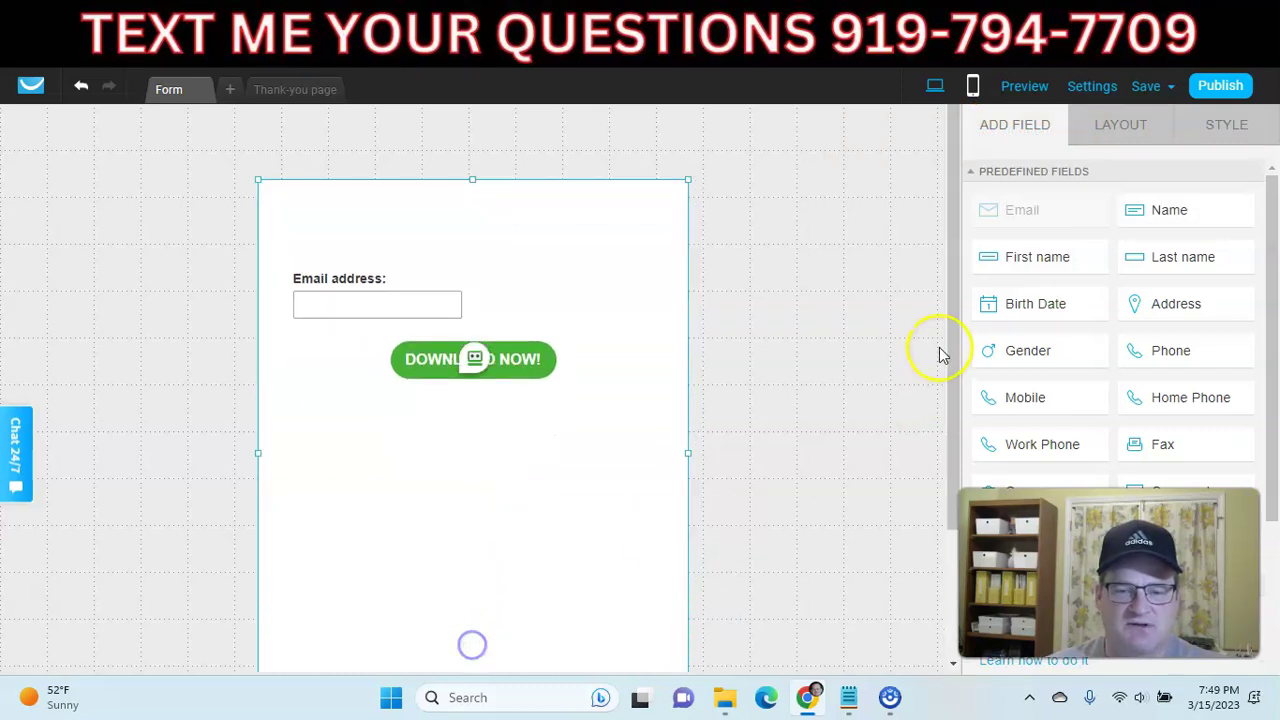
drag(529, 277, 526, 610)
drag(350, 196, 454, 556)
click(764, 386)
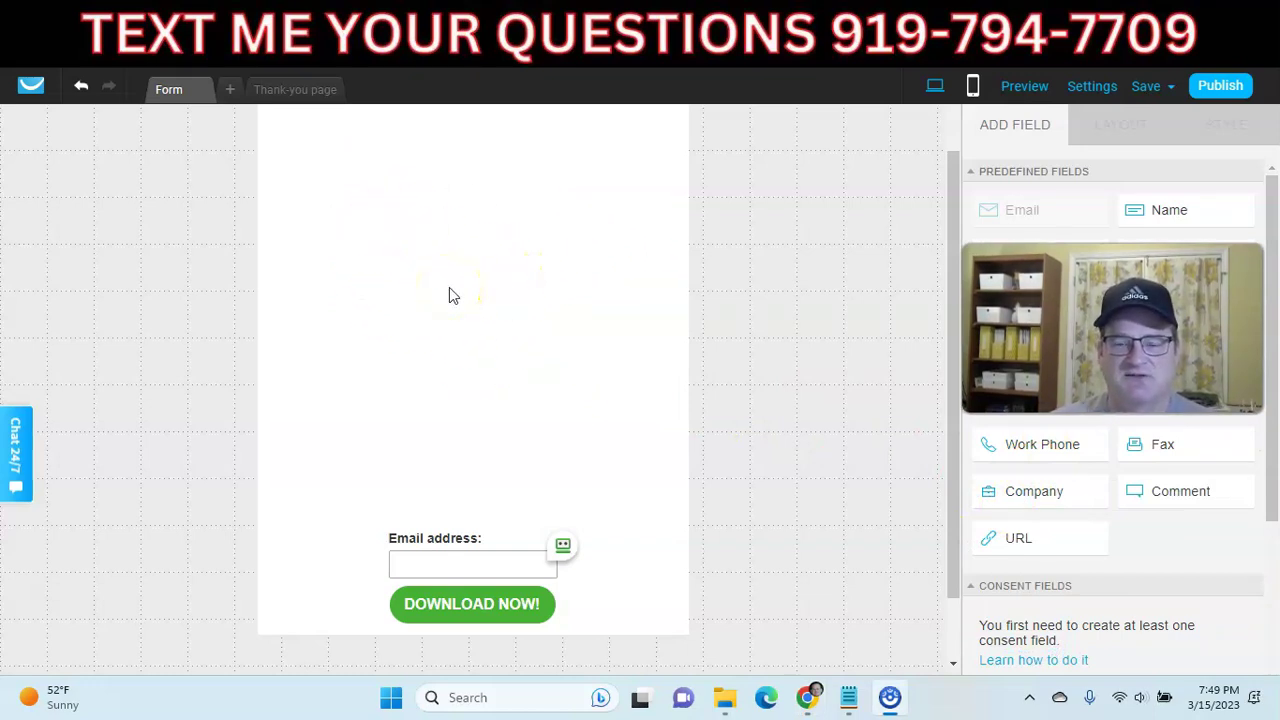
Place an image block at the top of the form and select its placeholder strawberry image.
scroll(1120, 580, down, 3)
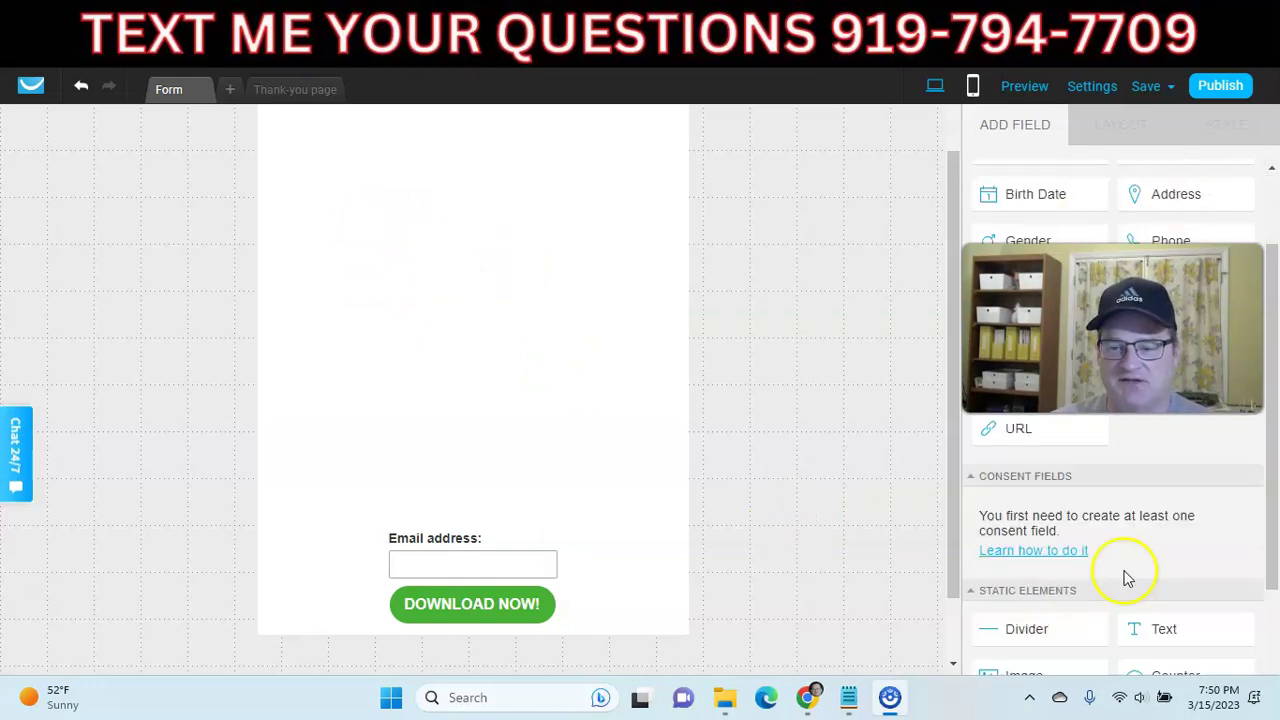
drag(1028, 508, 346, 193)
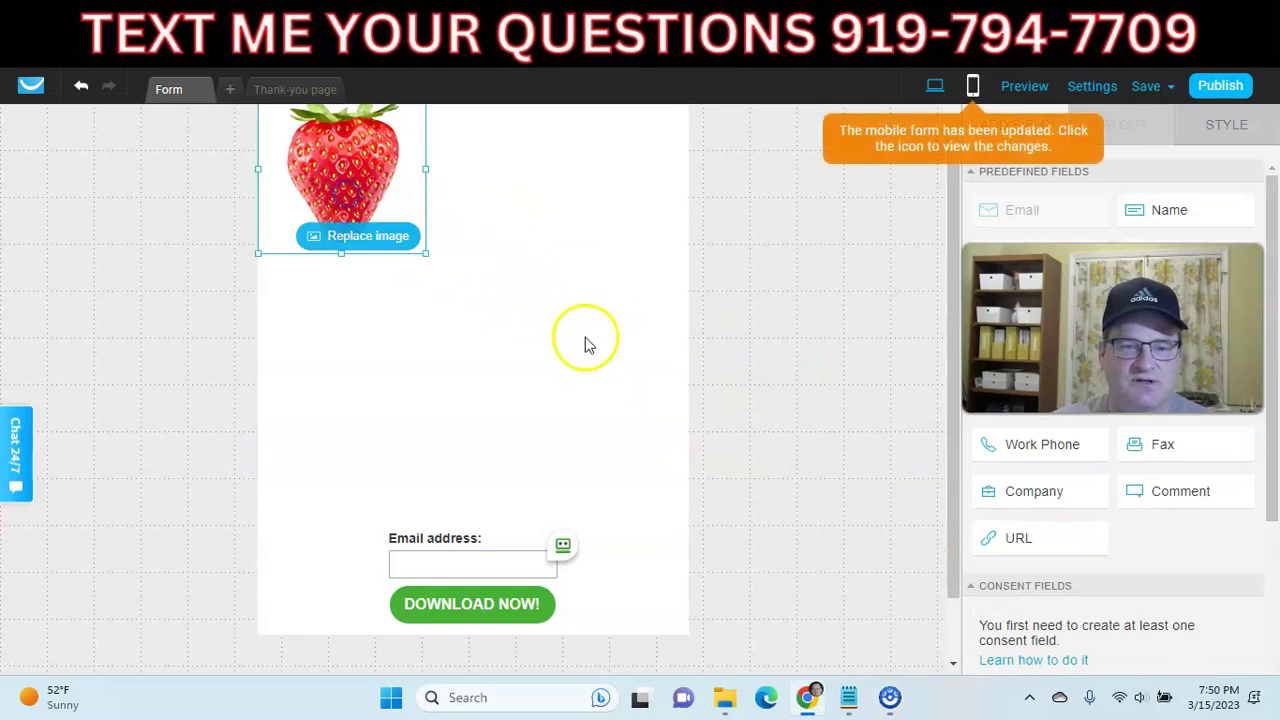
scroll(588, 345, up, 2)
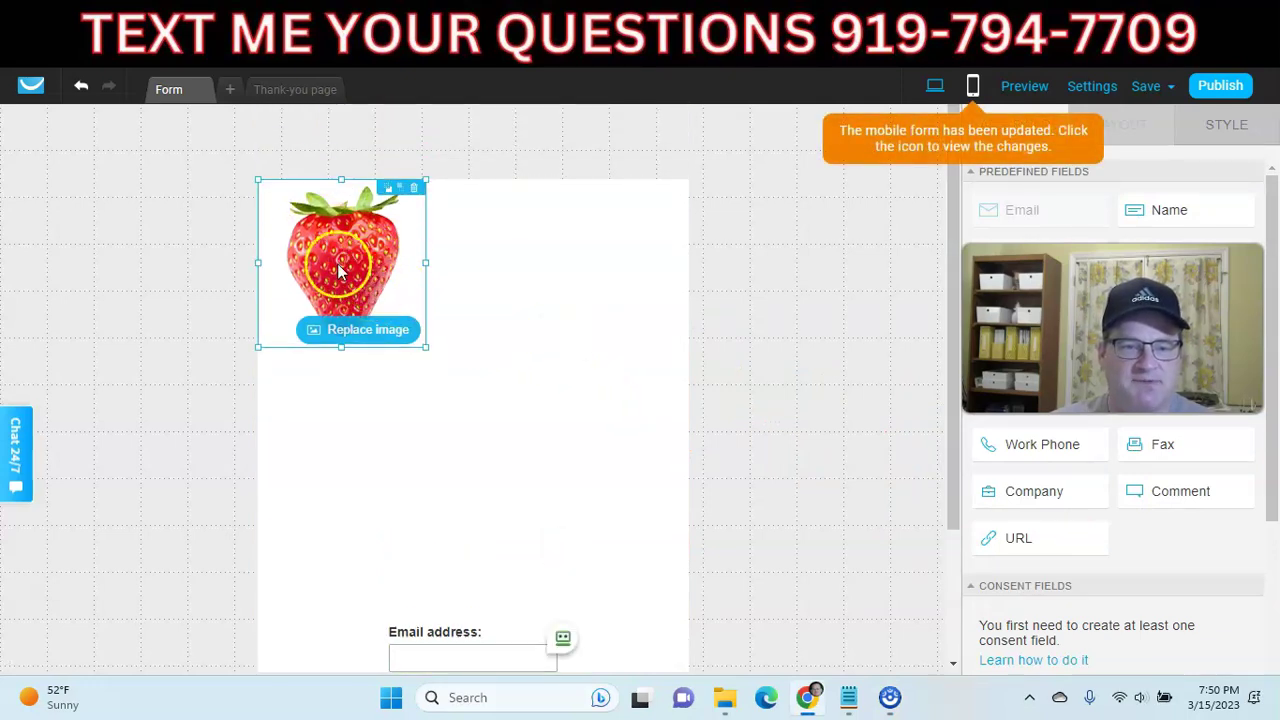
click(346, 330)
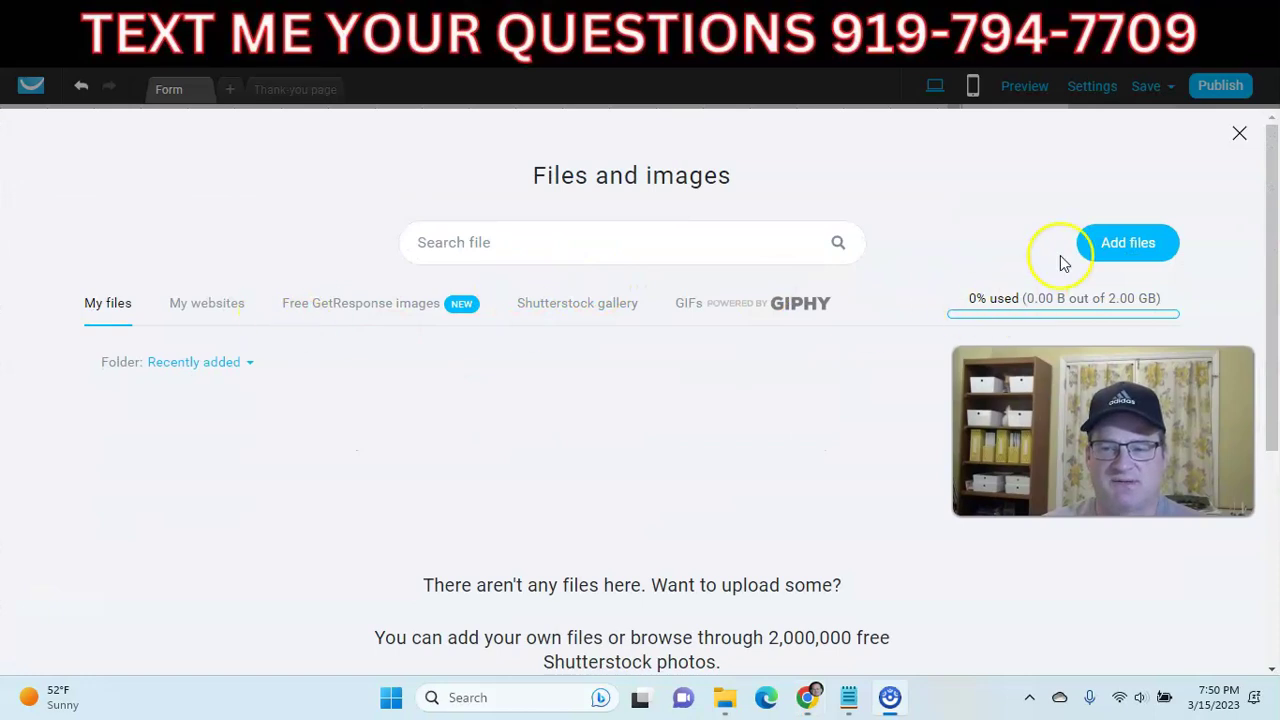
Upload 1 MMO optin.jpg to the image library and use it in the form.
click(1125, 242)
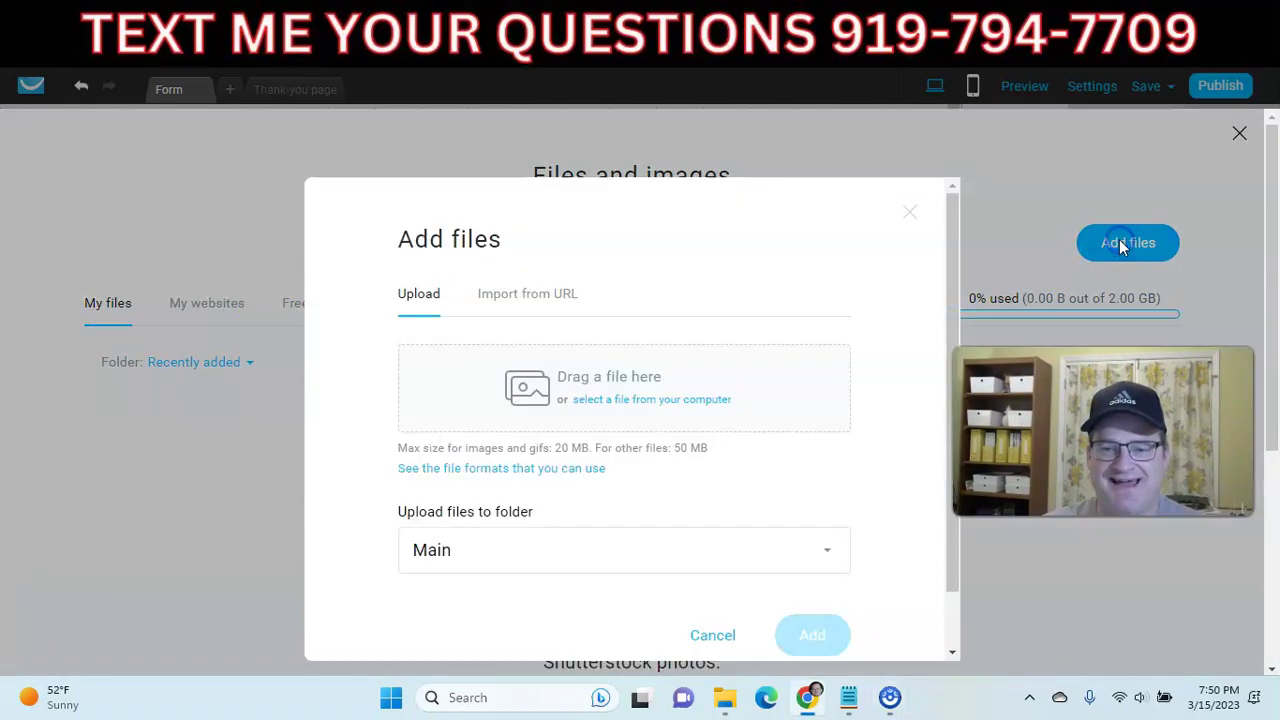
click(675, 400)
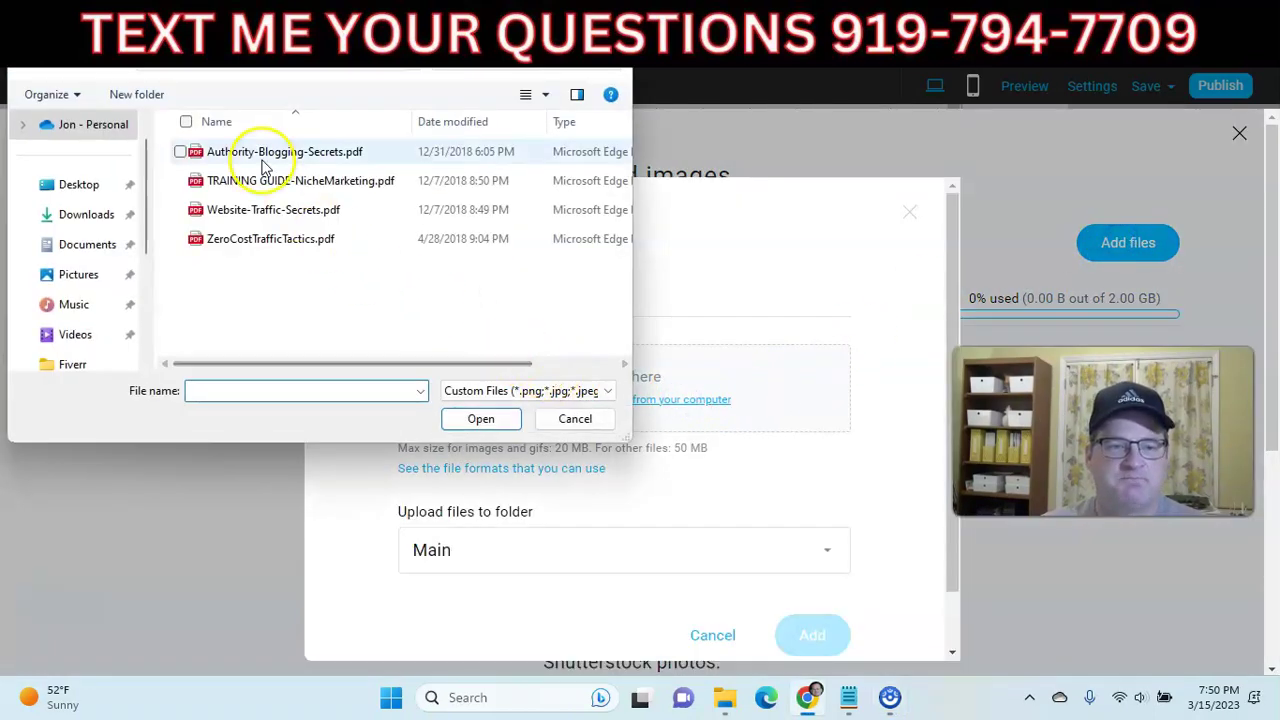
click(193, 48)
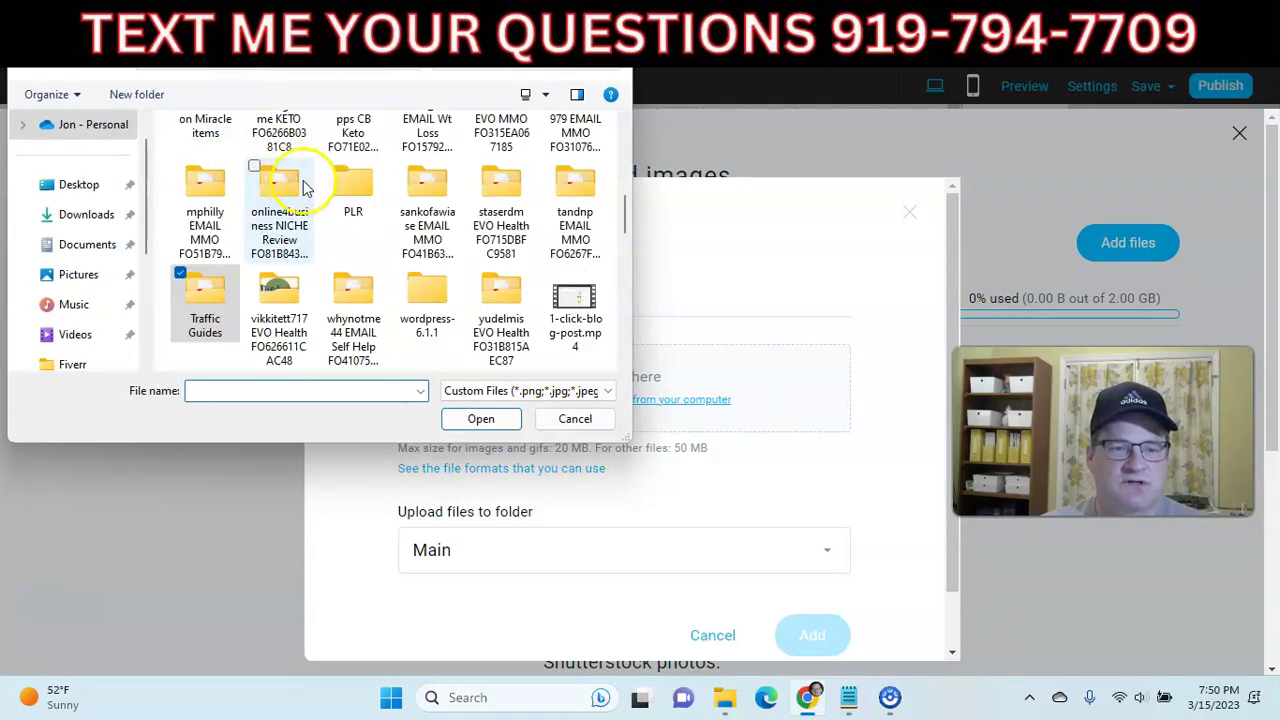
scroll(305, 188, up, 5)
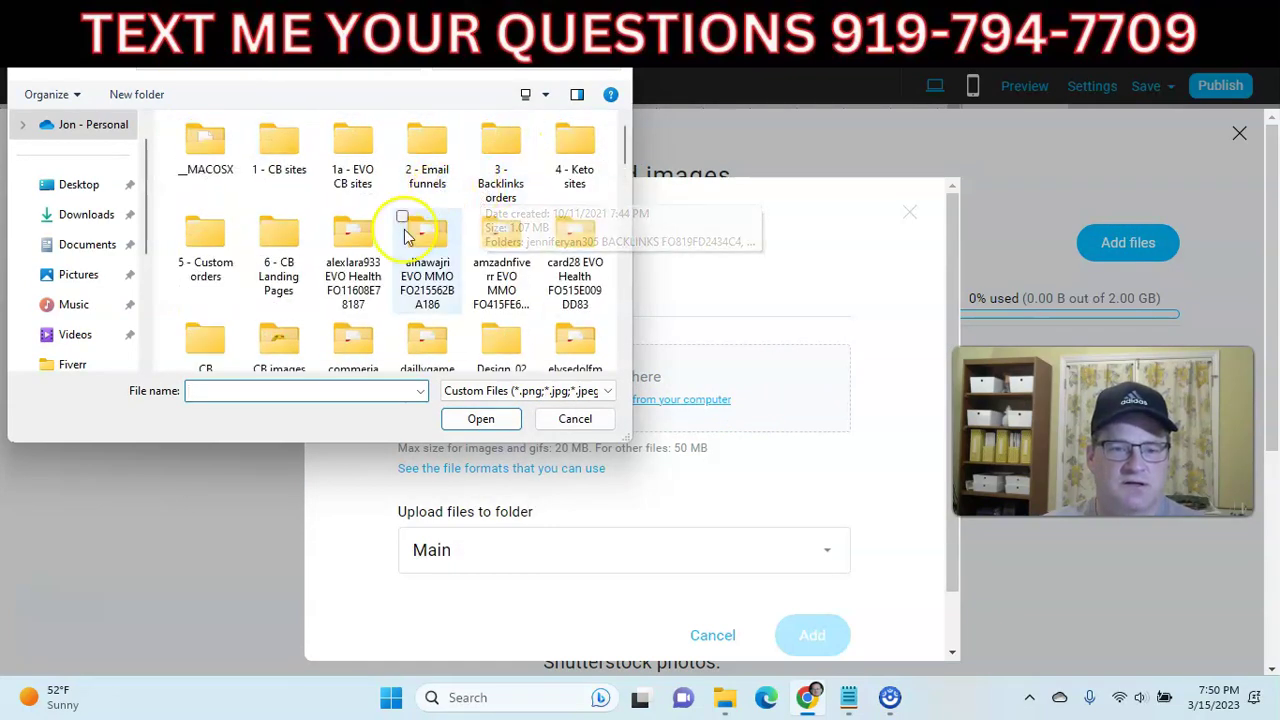
scroll(303, 280, down, 1)
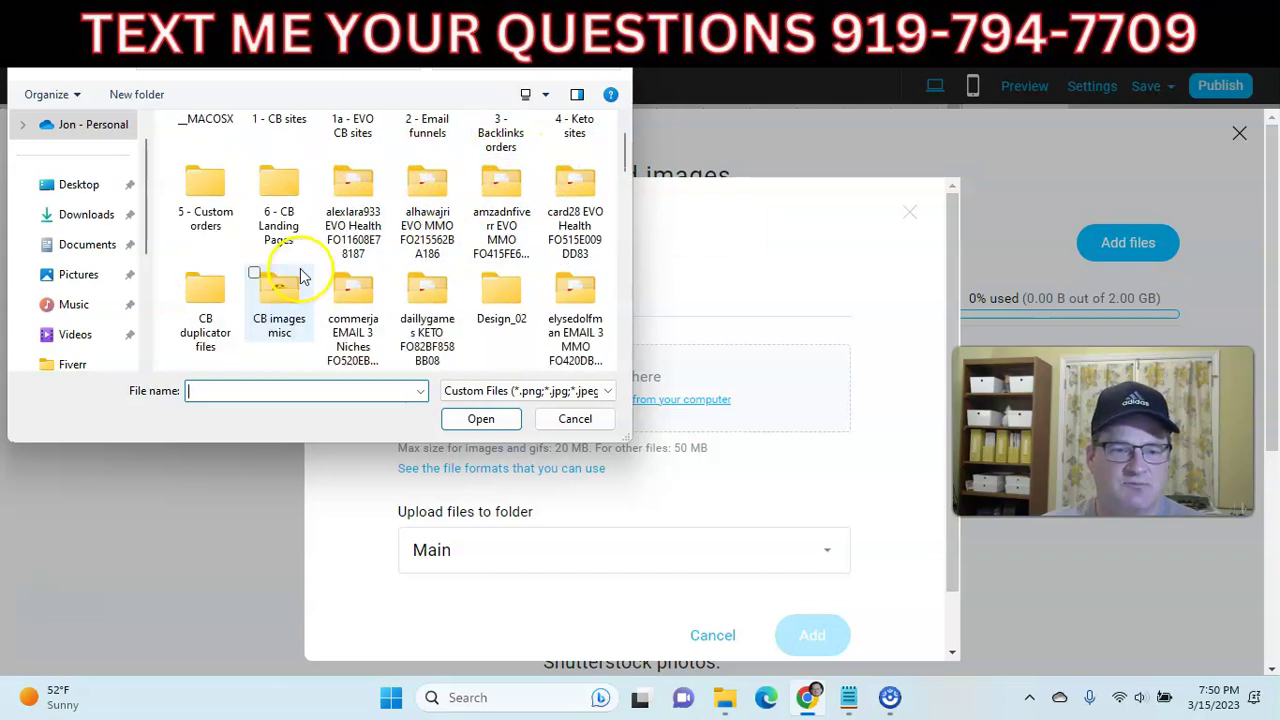
scroll(290, 270, down, 5)
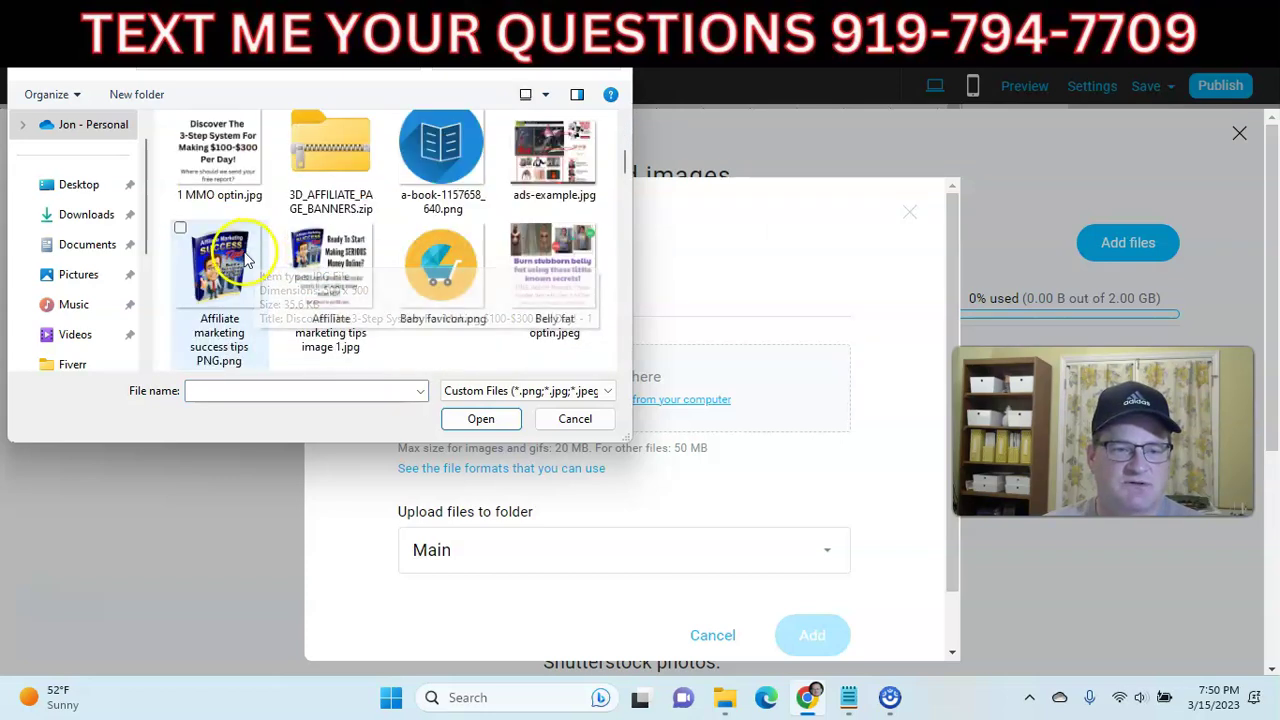
click(219, 160)
click(478, 418)
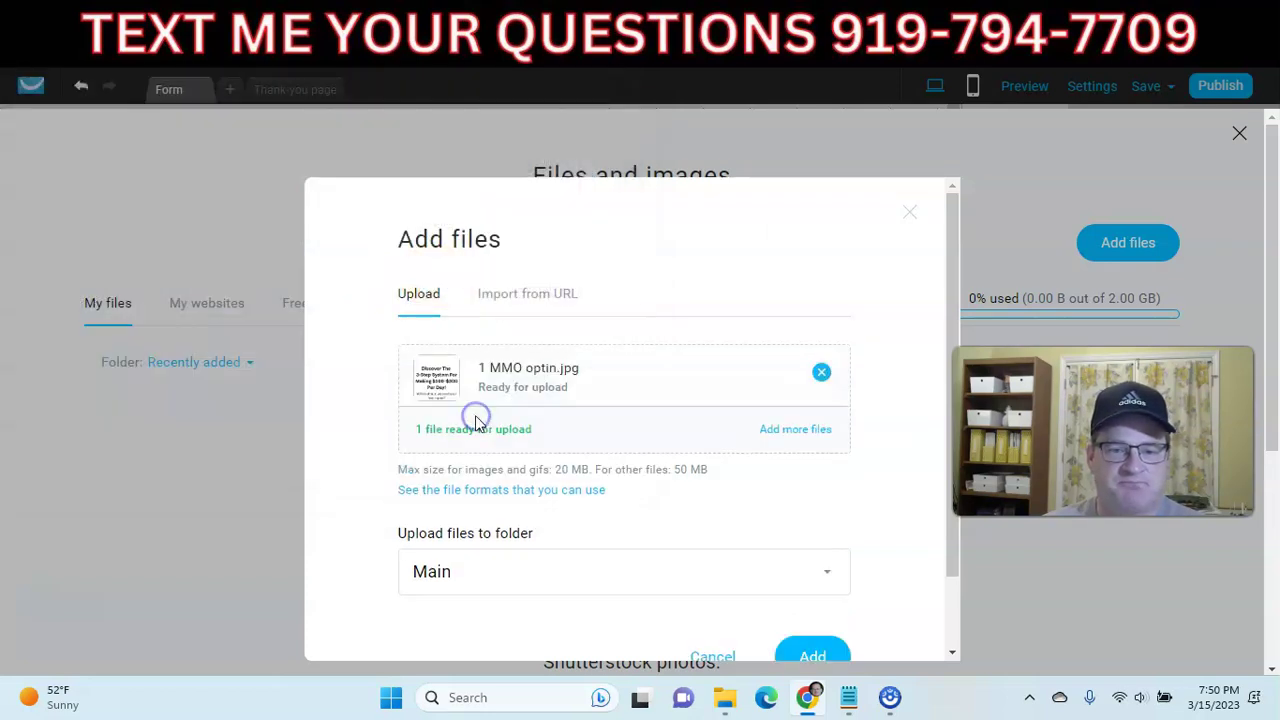
click(808, 648)
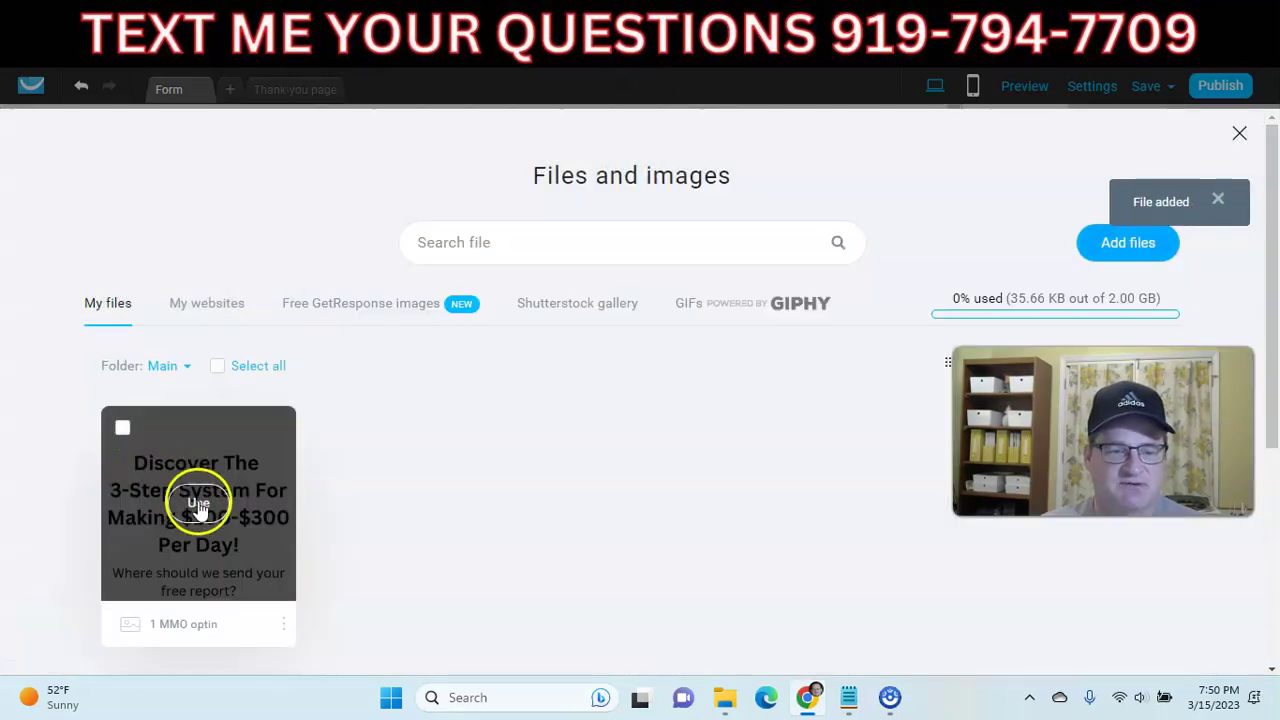
click(200, 508)
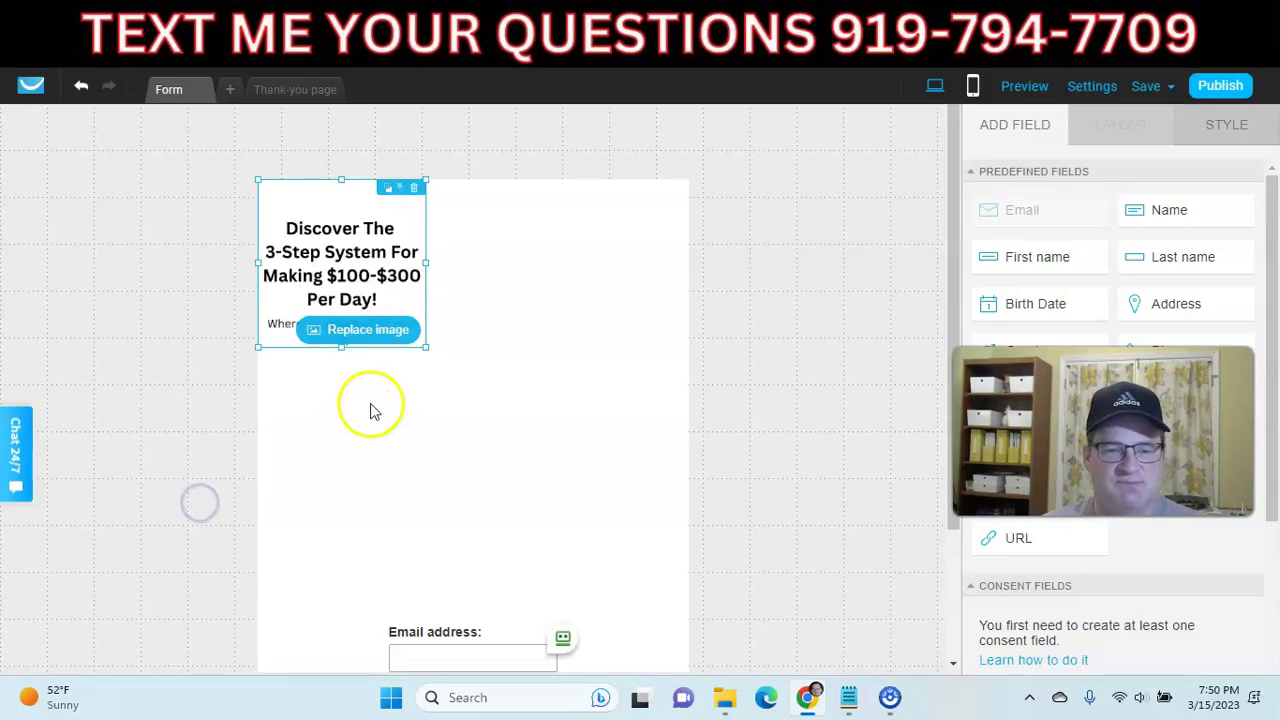
Stretch the 1 MMO optin image across the form width and move the Email block beneath it.
drag(426, 253, 690, 488)
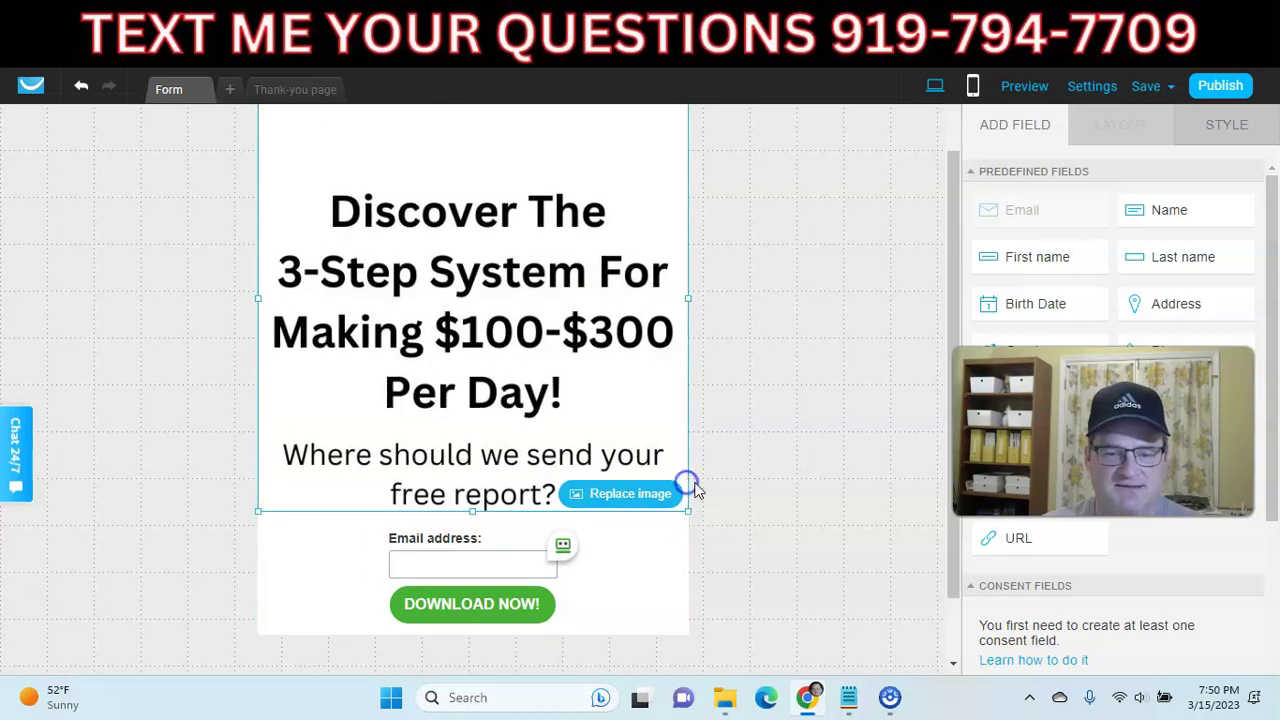
click(780, 443)
click(516, 563)
drag(516, 563, 511, 555)
click(740, 488)
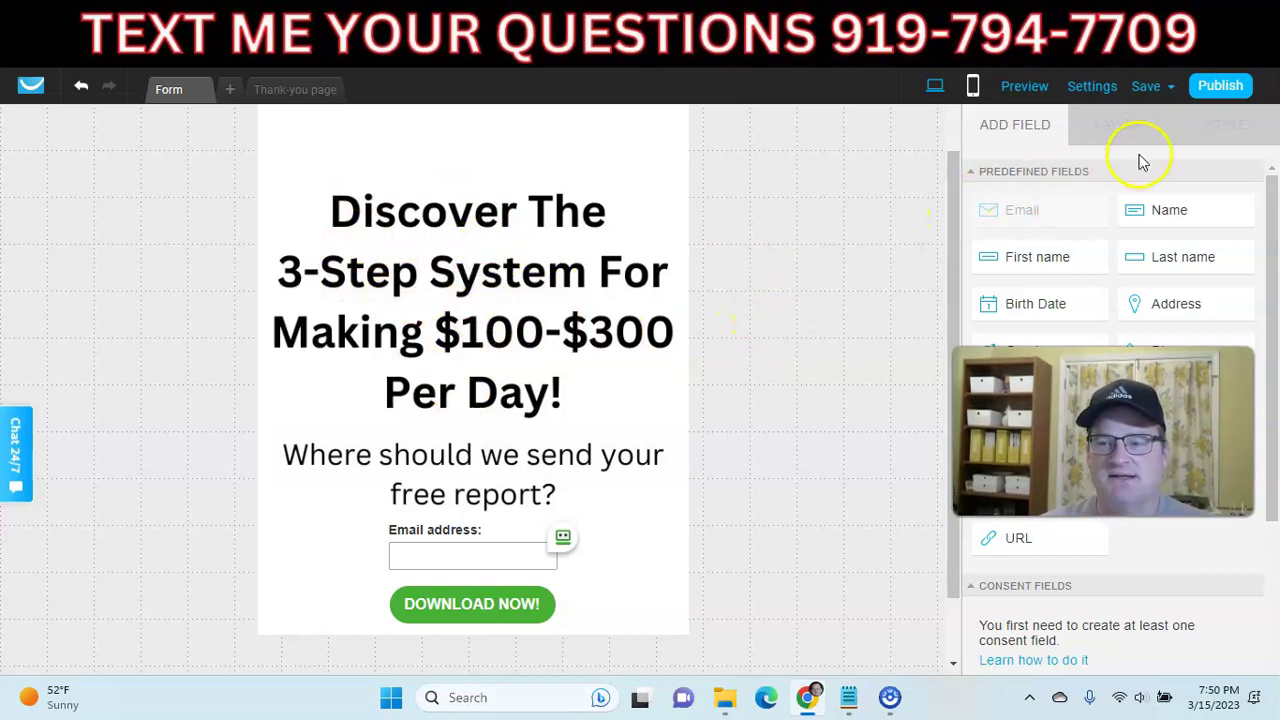
Save the form, then name it free report and assign signups to list mmo_optins1402.
click(1168, 86)
click(1190, 114)
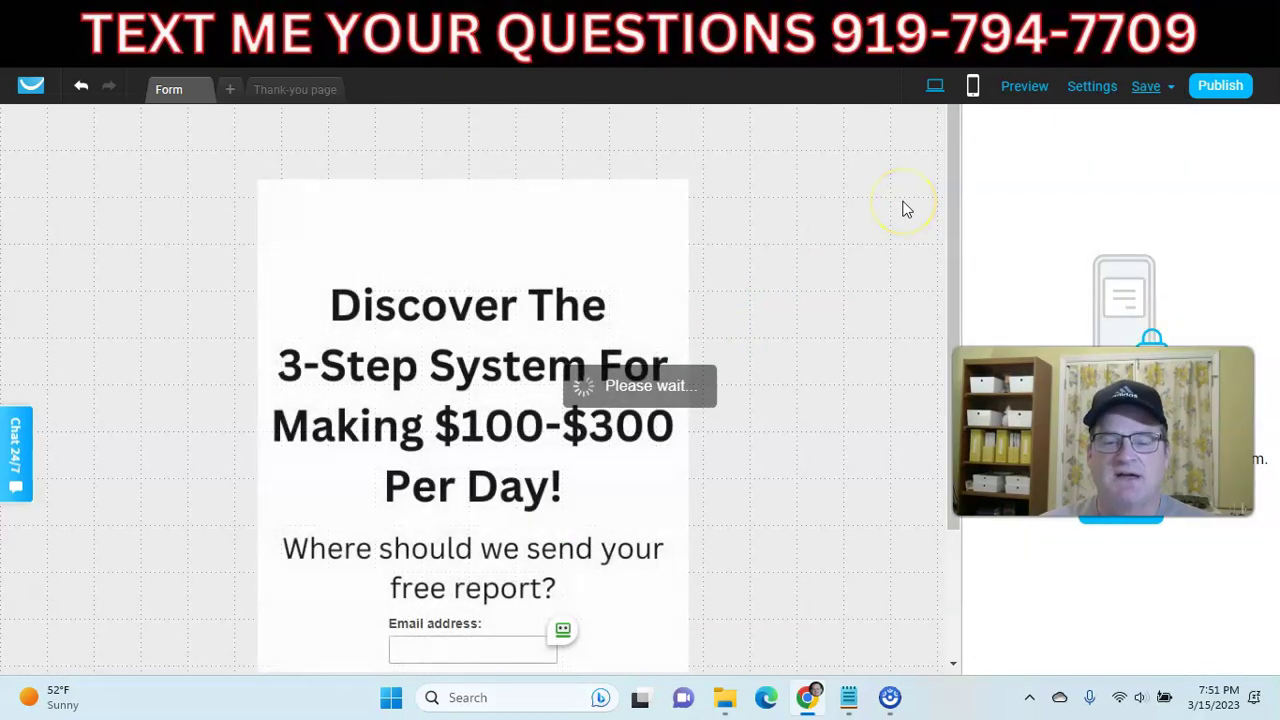
click(1090, 87)
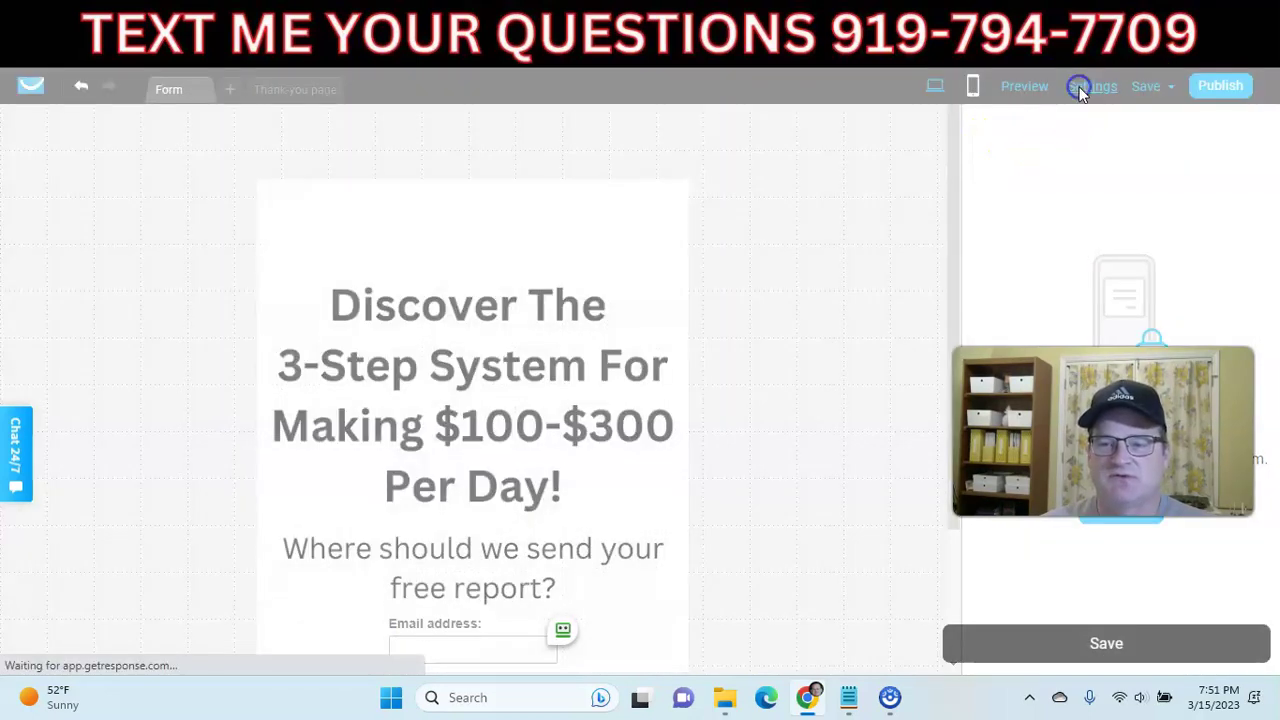
scroll(600, 400, down, 1)
drag(731, 258, 518, 260)
text(free report)
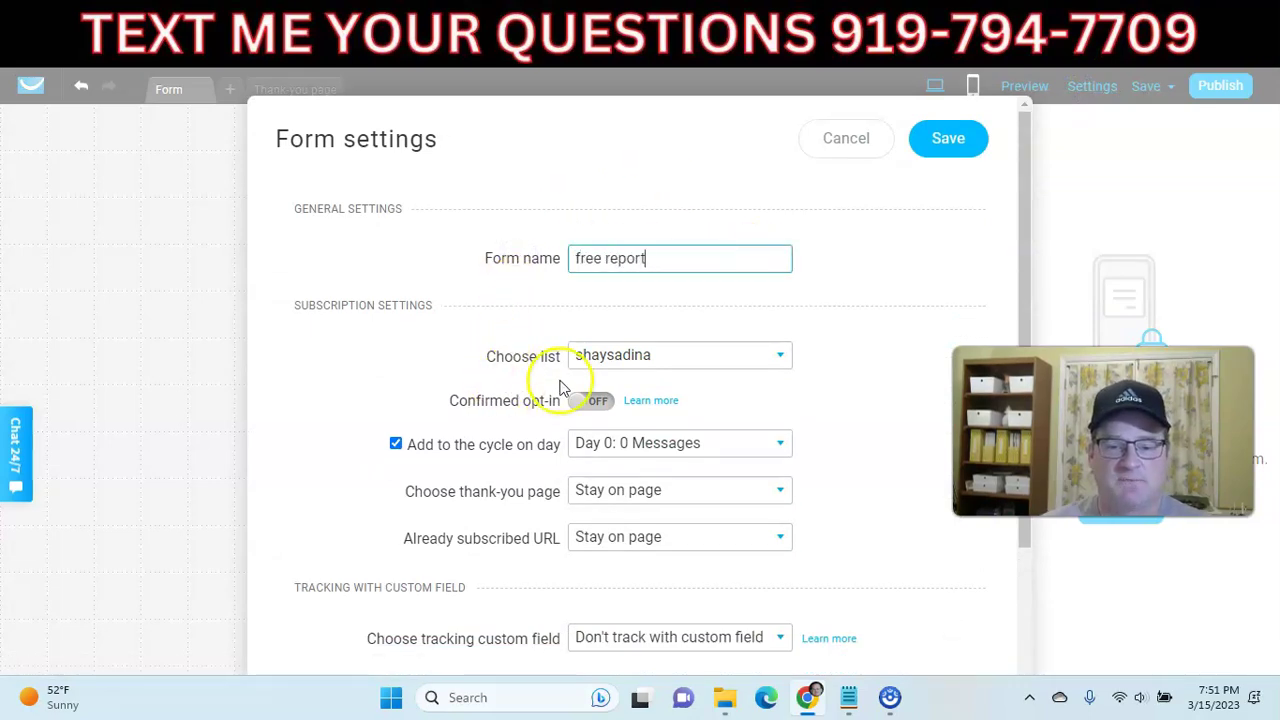
click(595, 362)
click(602, 385)
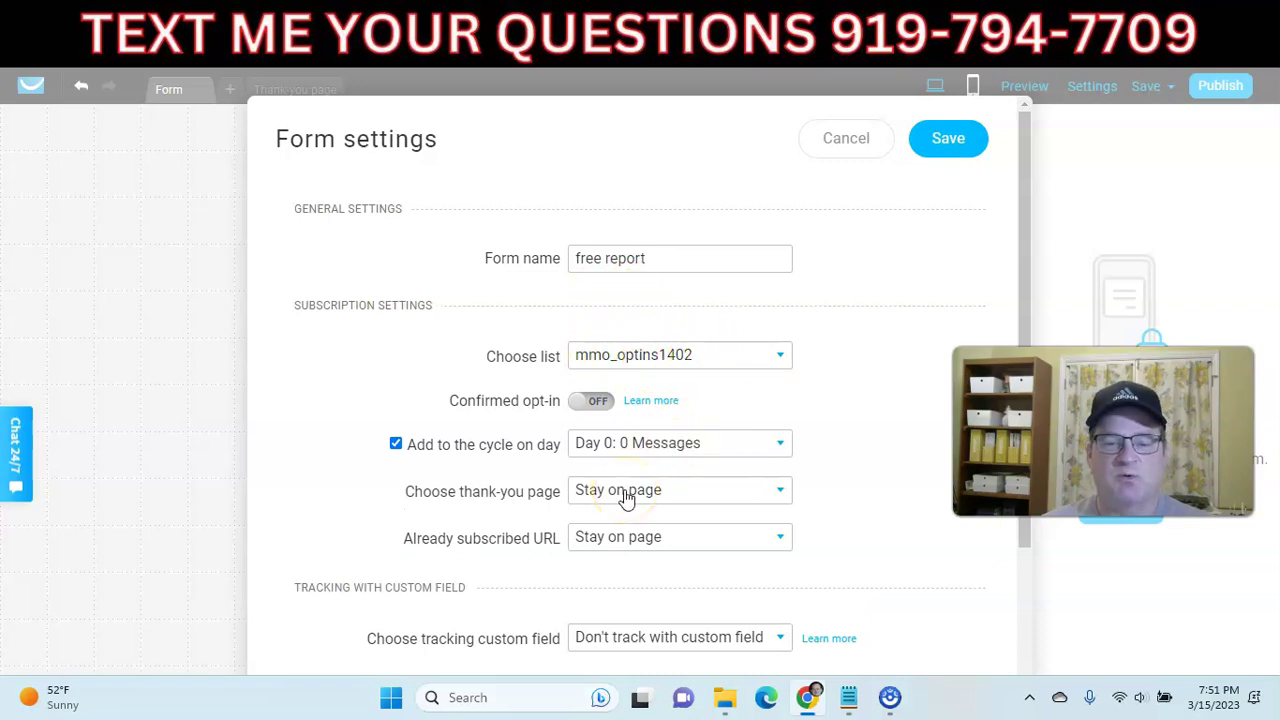
Copy the commissionbar redirect URL from the Notepad notes.
click(848, 697)
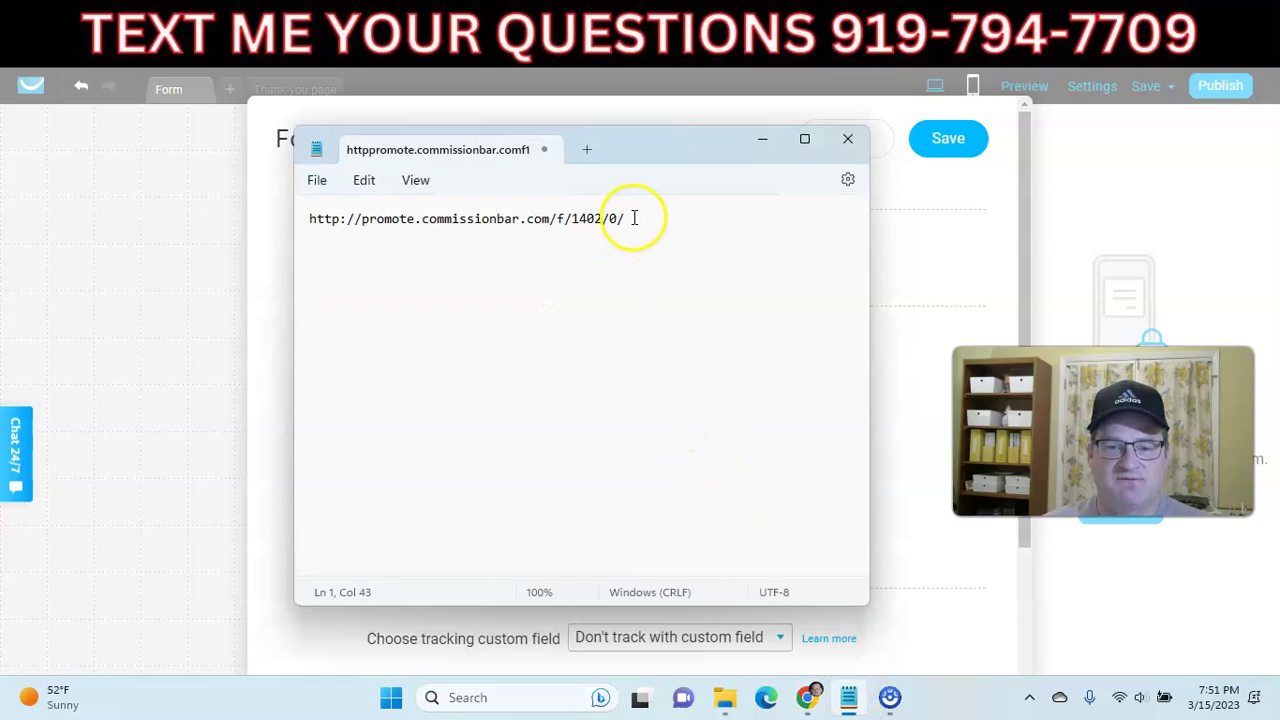
drag(635, 219, 318, 226)
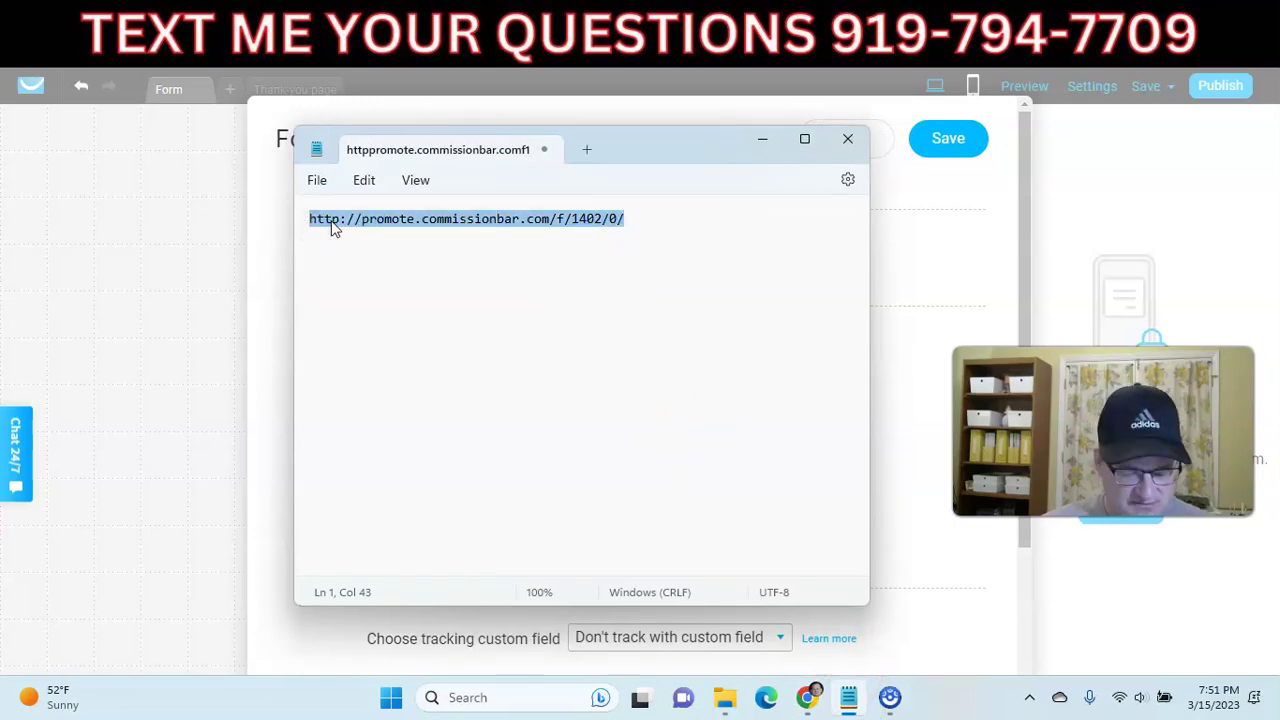
click(778, 138)
Set custom thank-you and already-subscribed pages to the commissionbar URL, and save the settings.
click(624, 490)
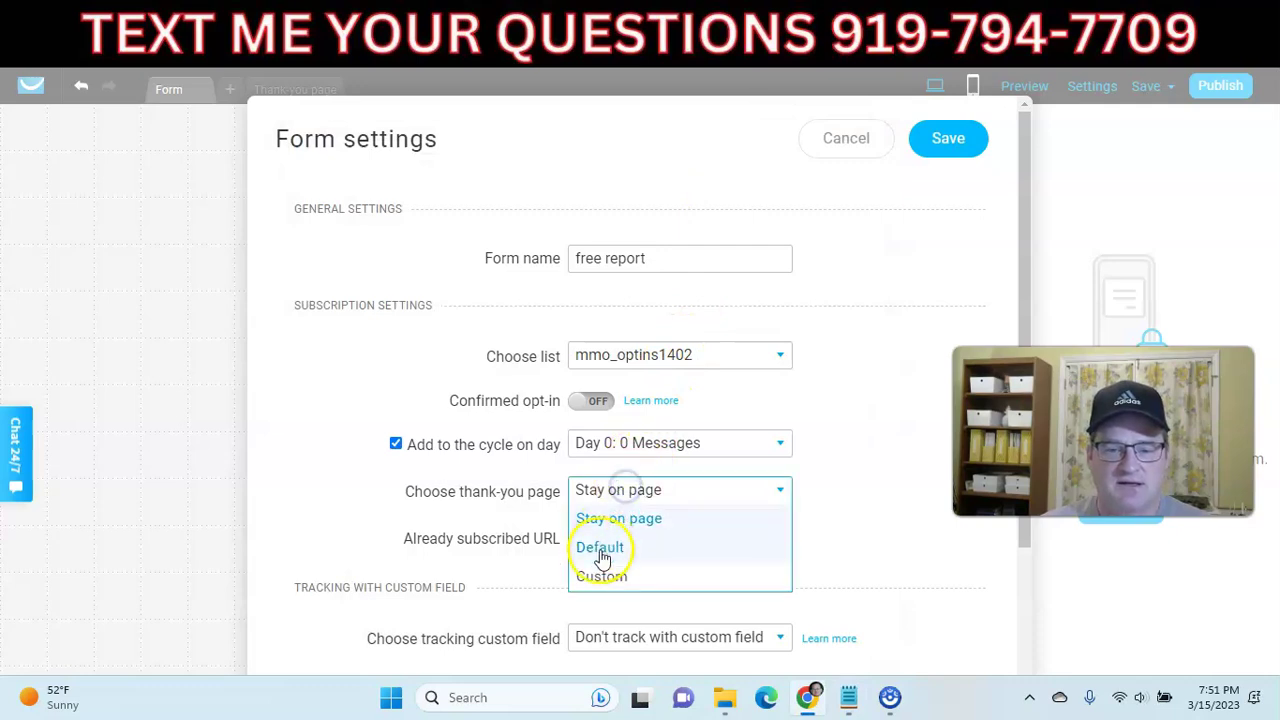
click(600, 574)
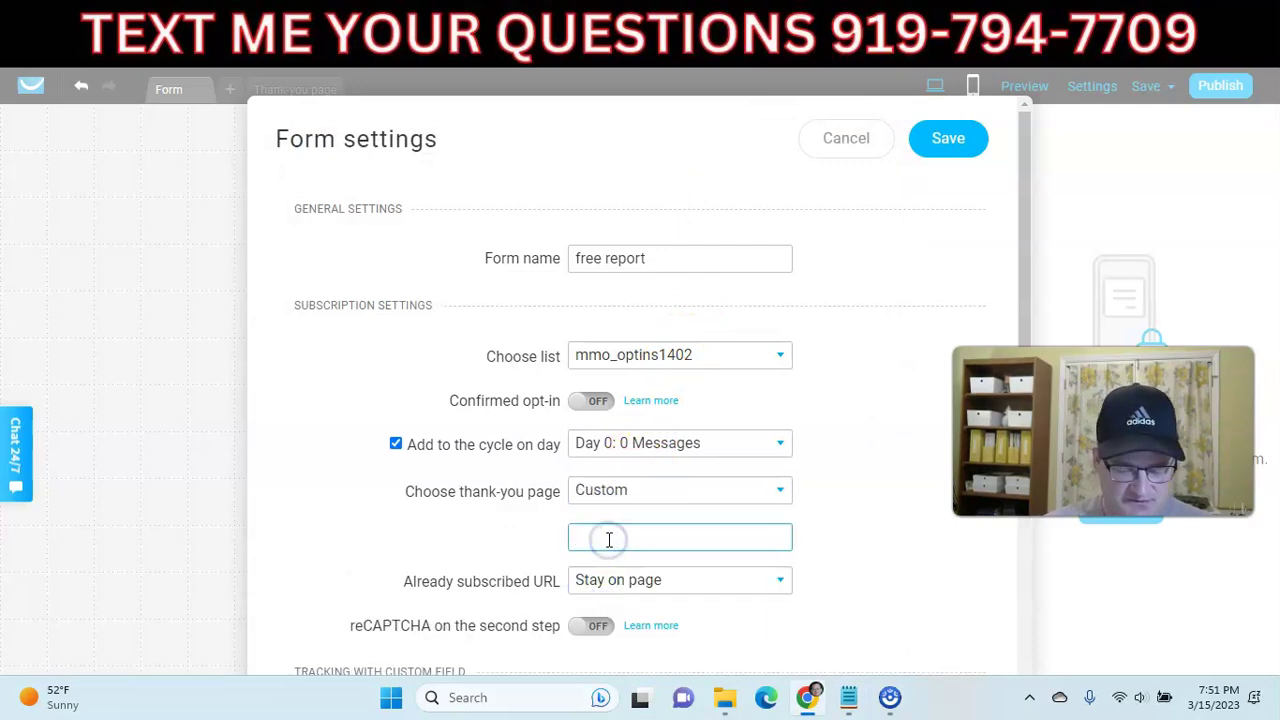
key(ctrl+v)
click(623, 576)
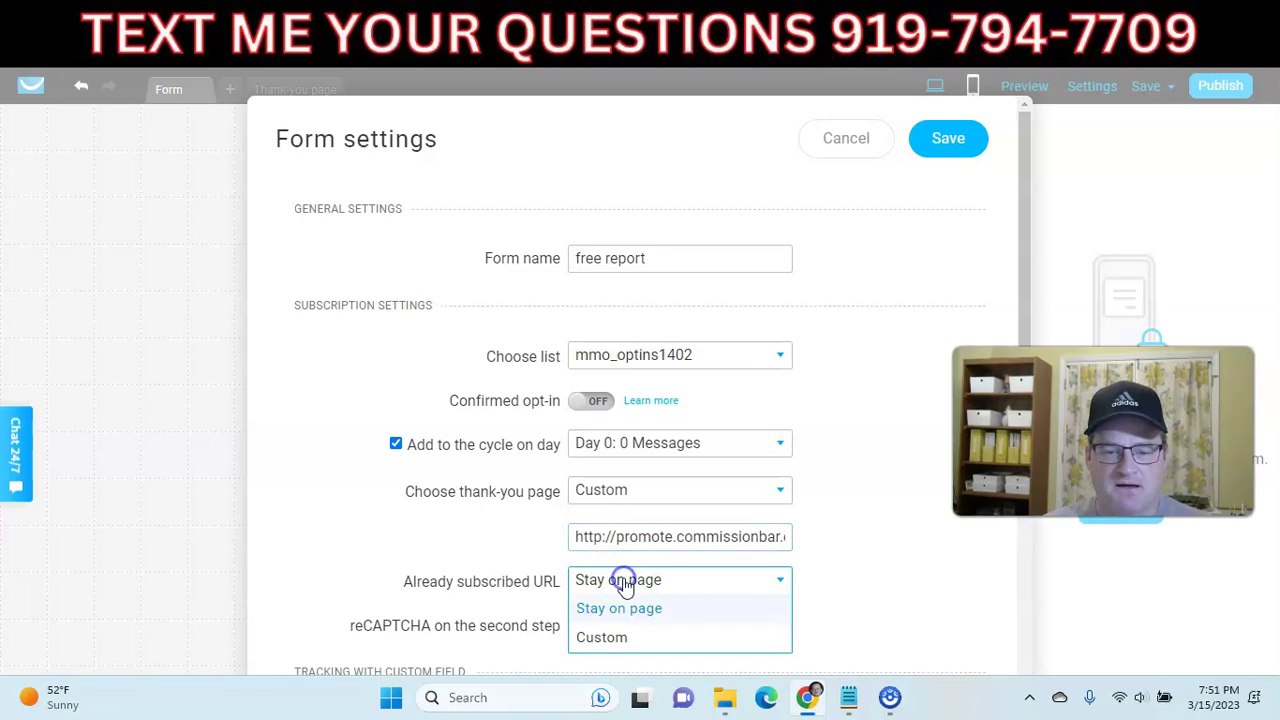
click(624, 646)
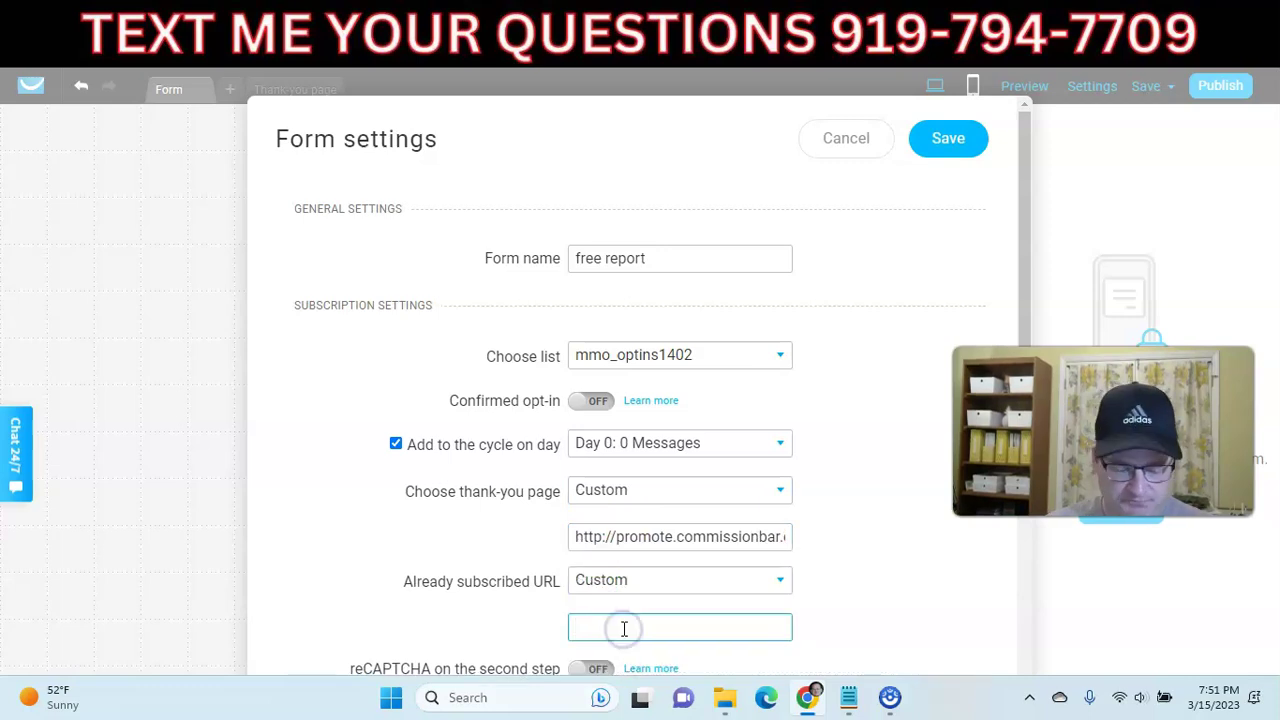
key(ctrl+v)
click(926, 146)
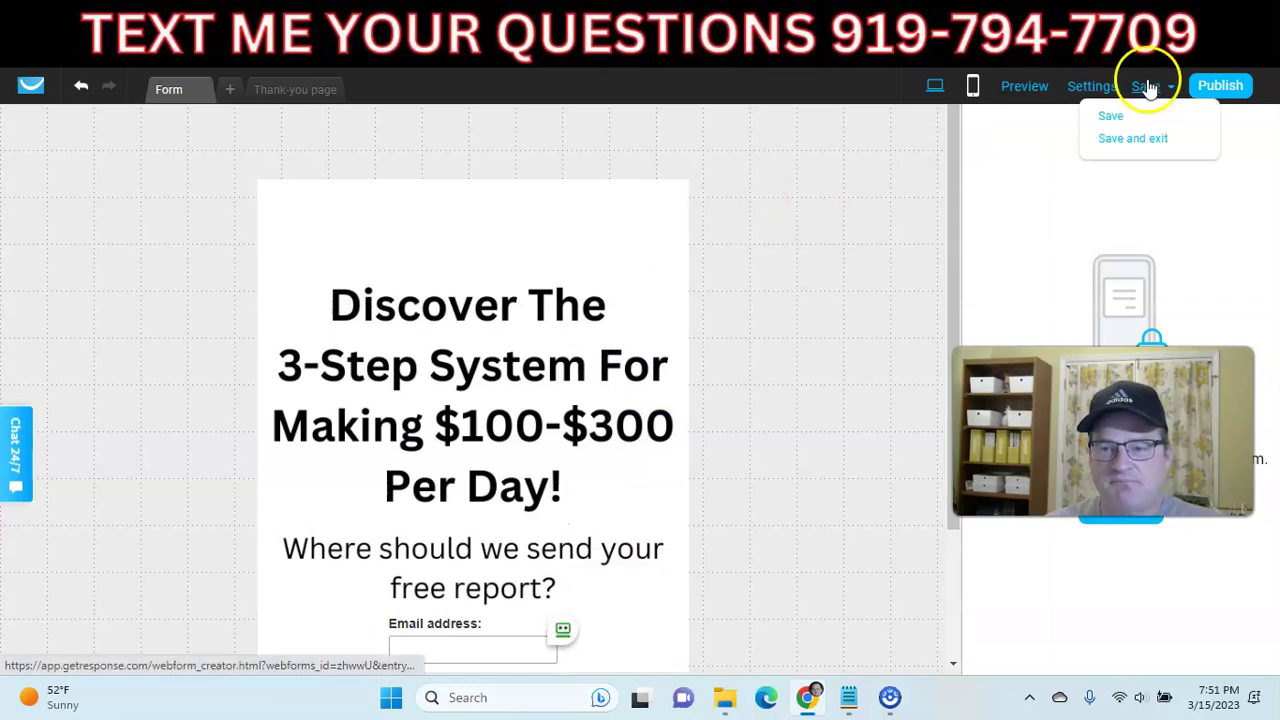
Save the free report form and scroll through the canvas to check it.
click(1145, 86)
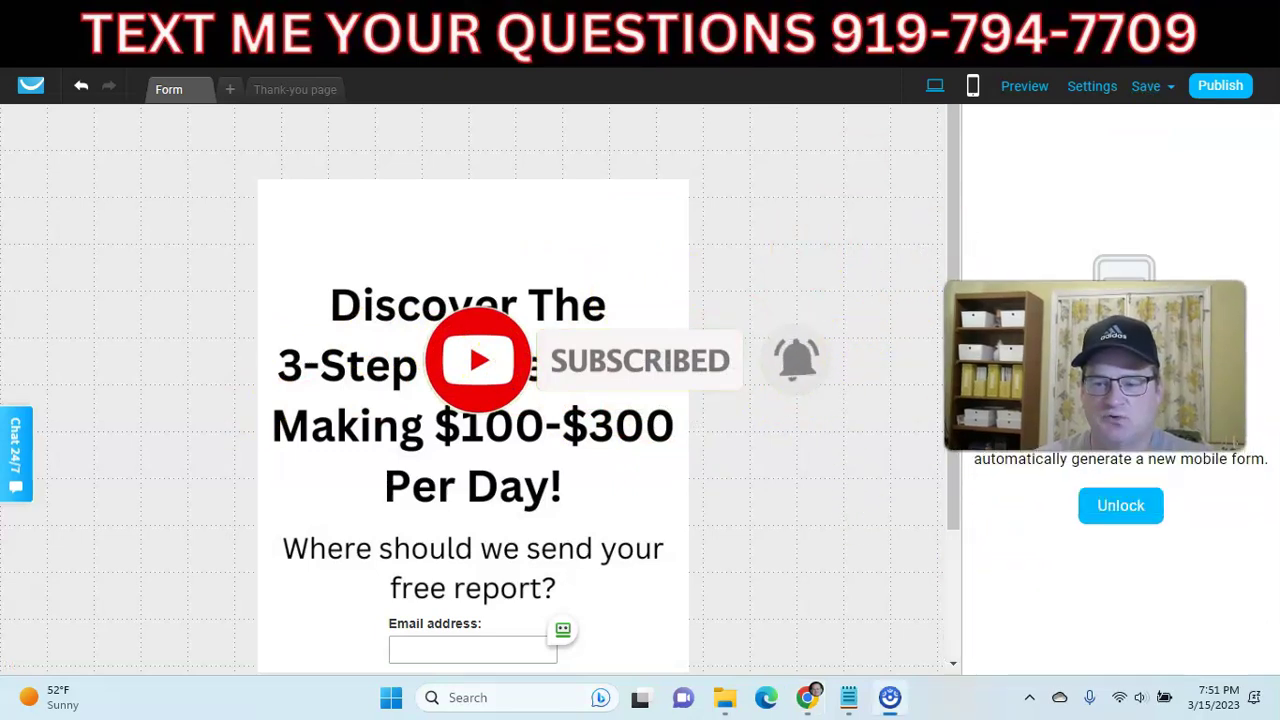
scroll(613, 437, down, 2)
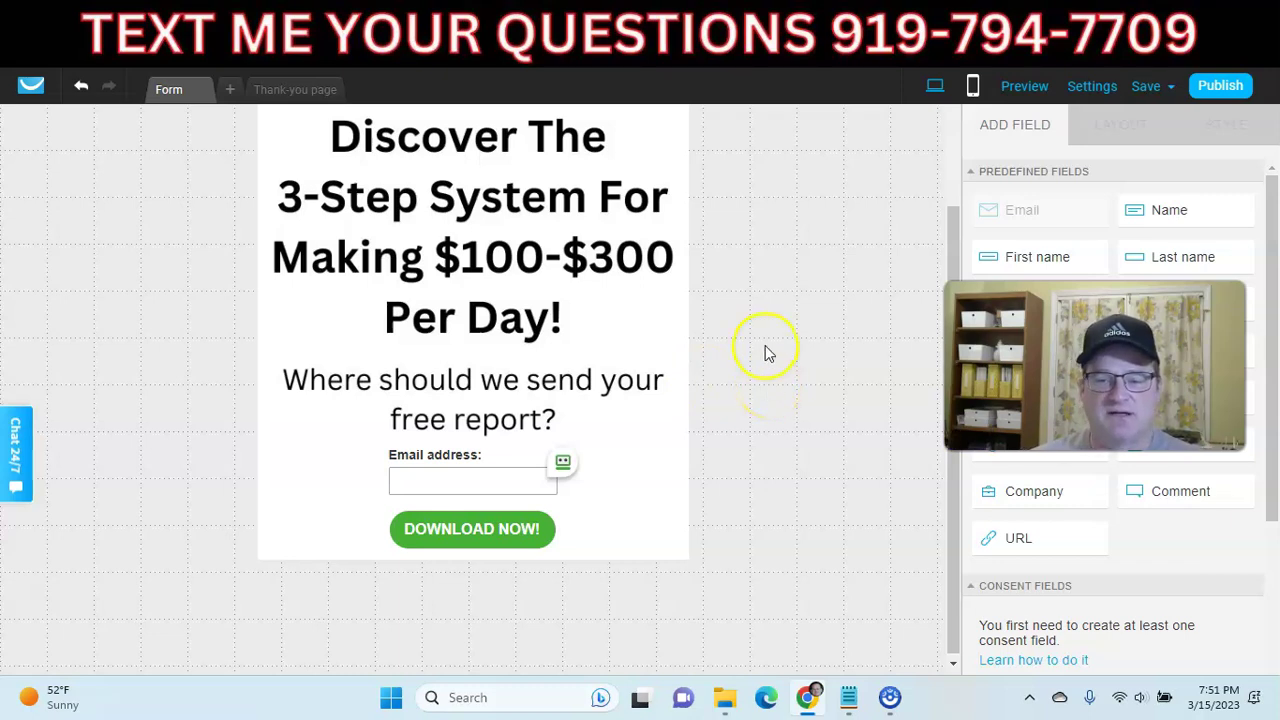
scroll(765, 352, up, 2)
scroll(765, 352, down, 1)
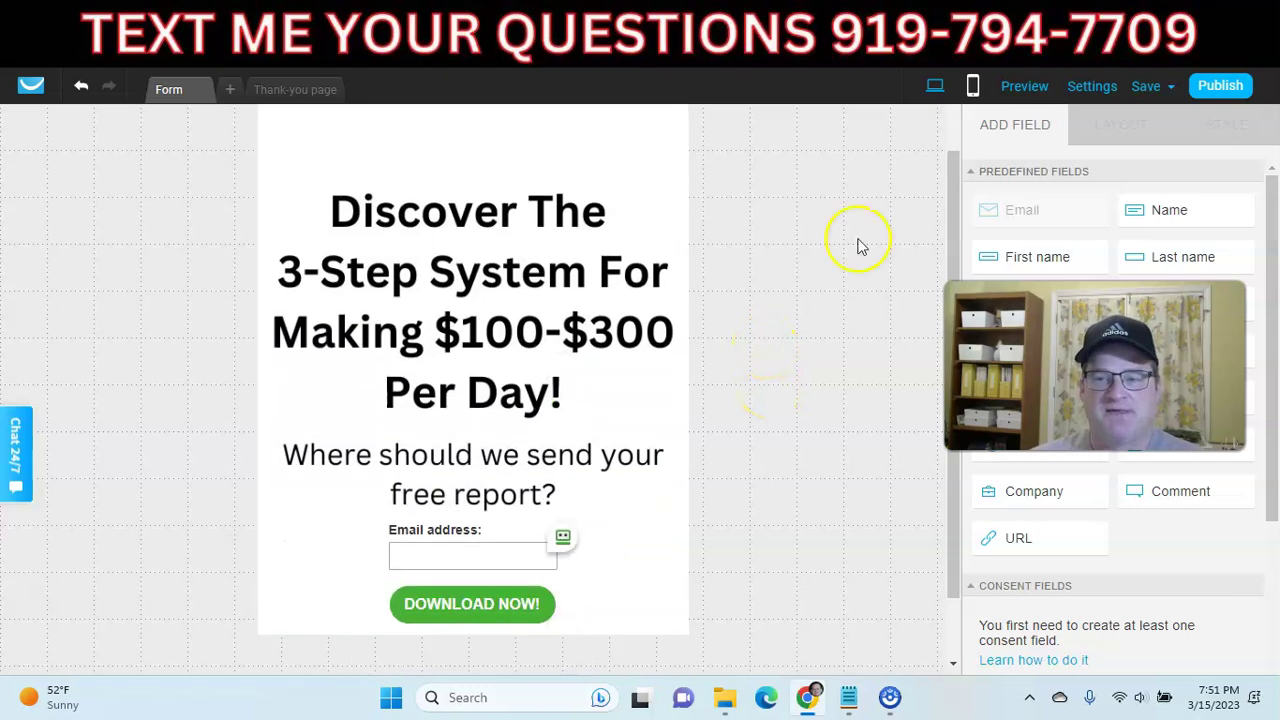
click(1146, 86)
click(1150, 114)
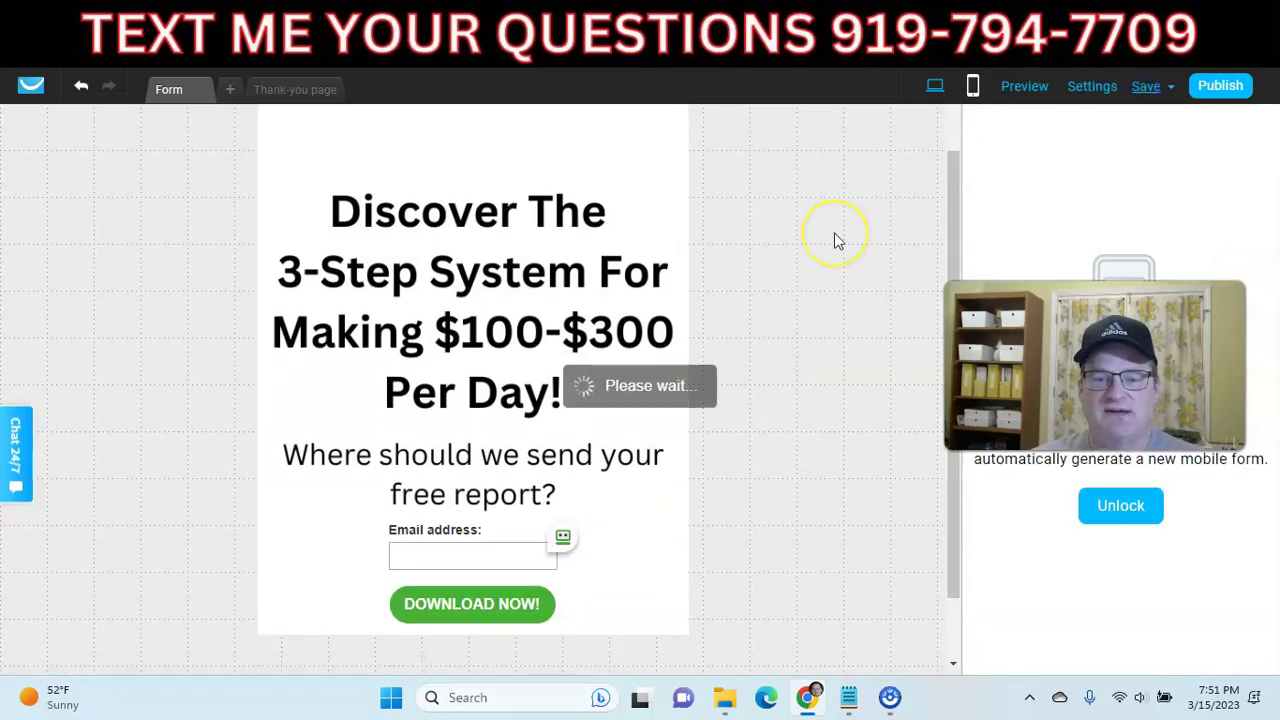
Publish with 'GetResponse will host my form', copy the form link, and open a new Chrome tab.
click(1206, 87)
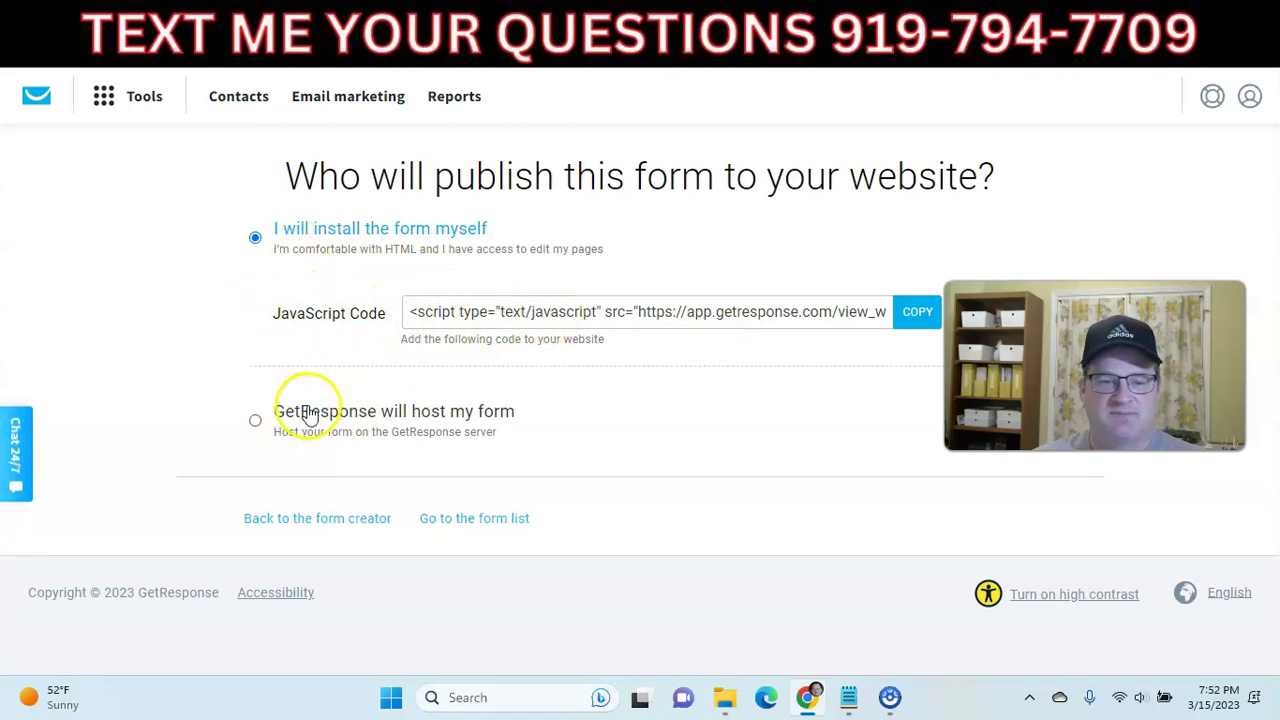
click(256, 422)
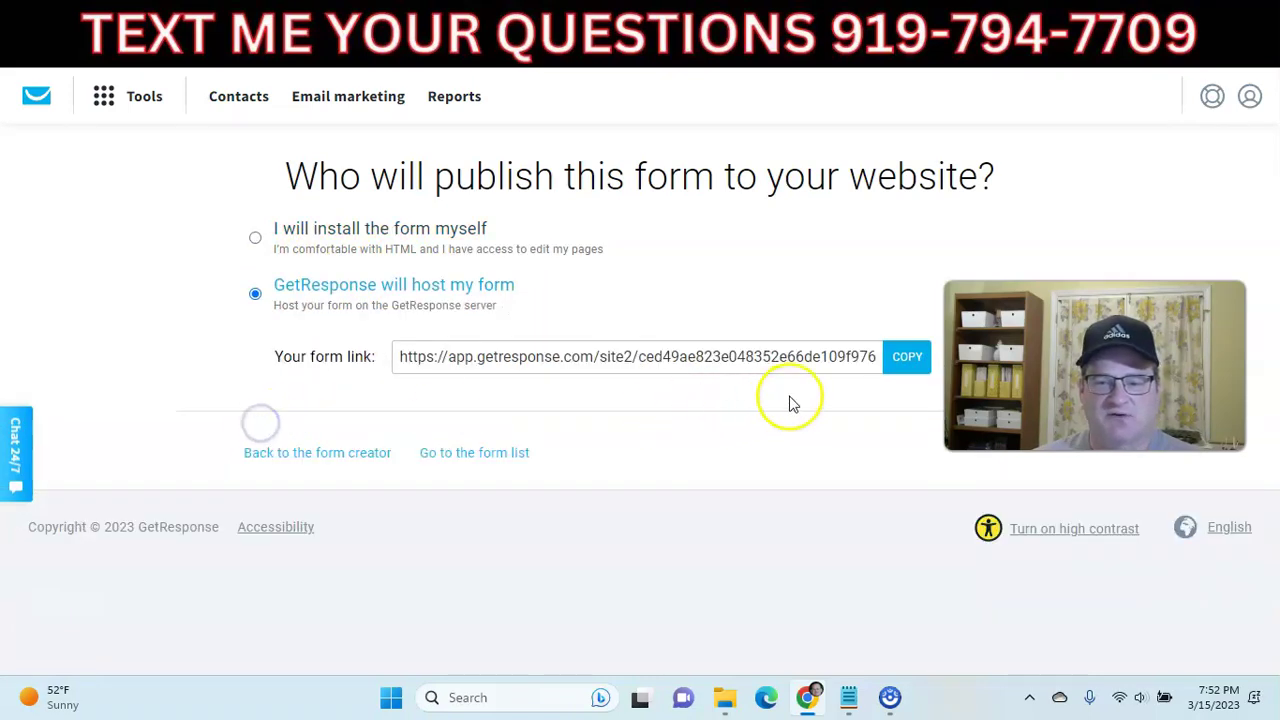
click(897, 358)
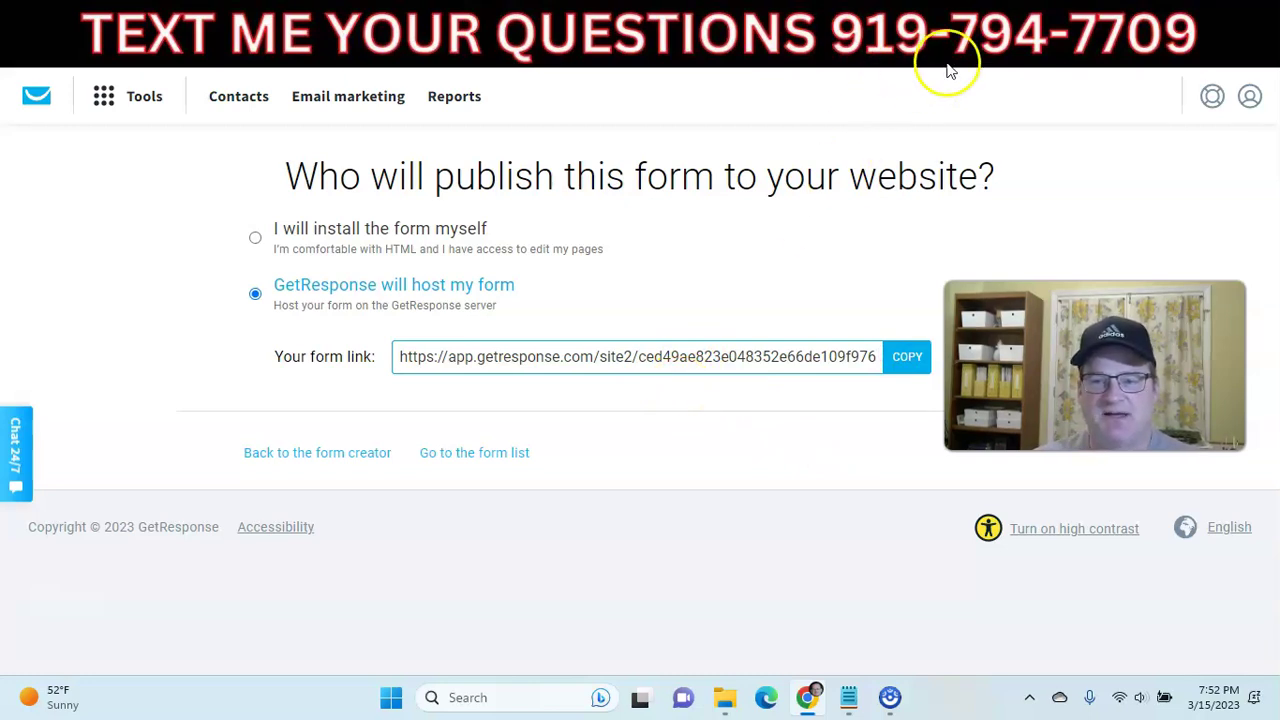
click(1022, 50)
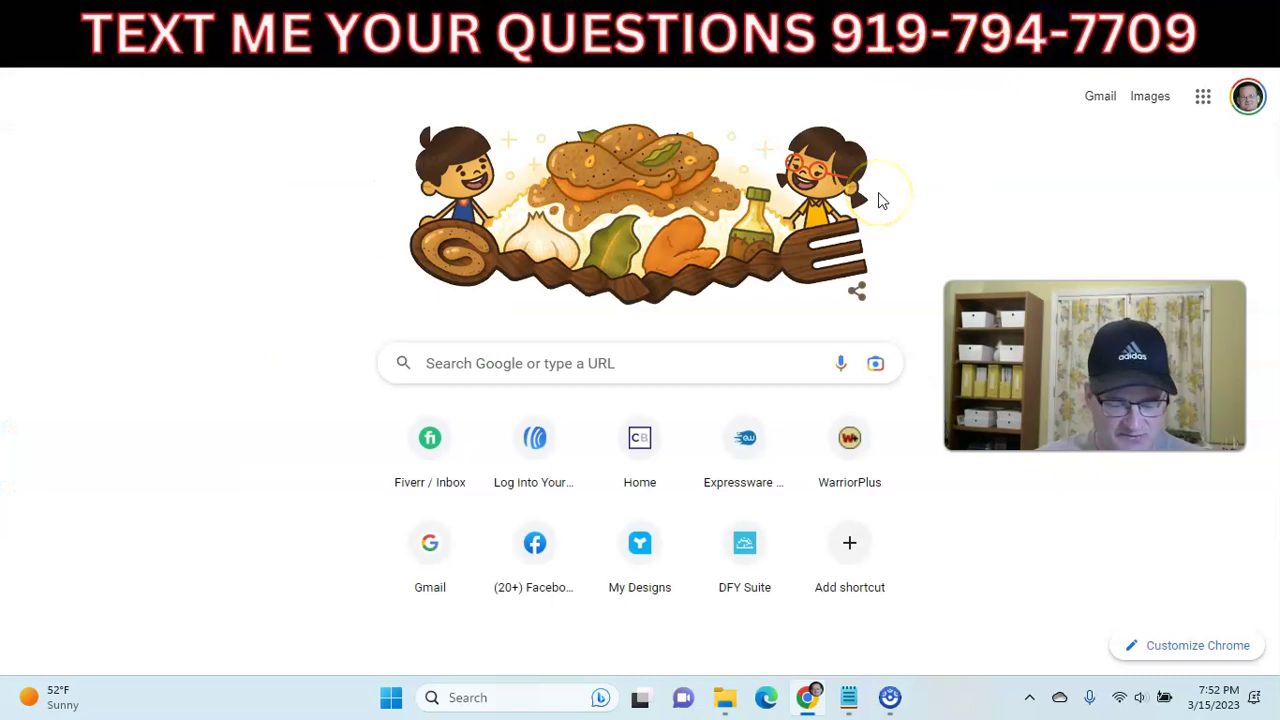
Load the pasted hosted-form link and submit a test email via DOWNLOAD NOW!
key(ctrl+v)
key(Return)
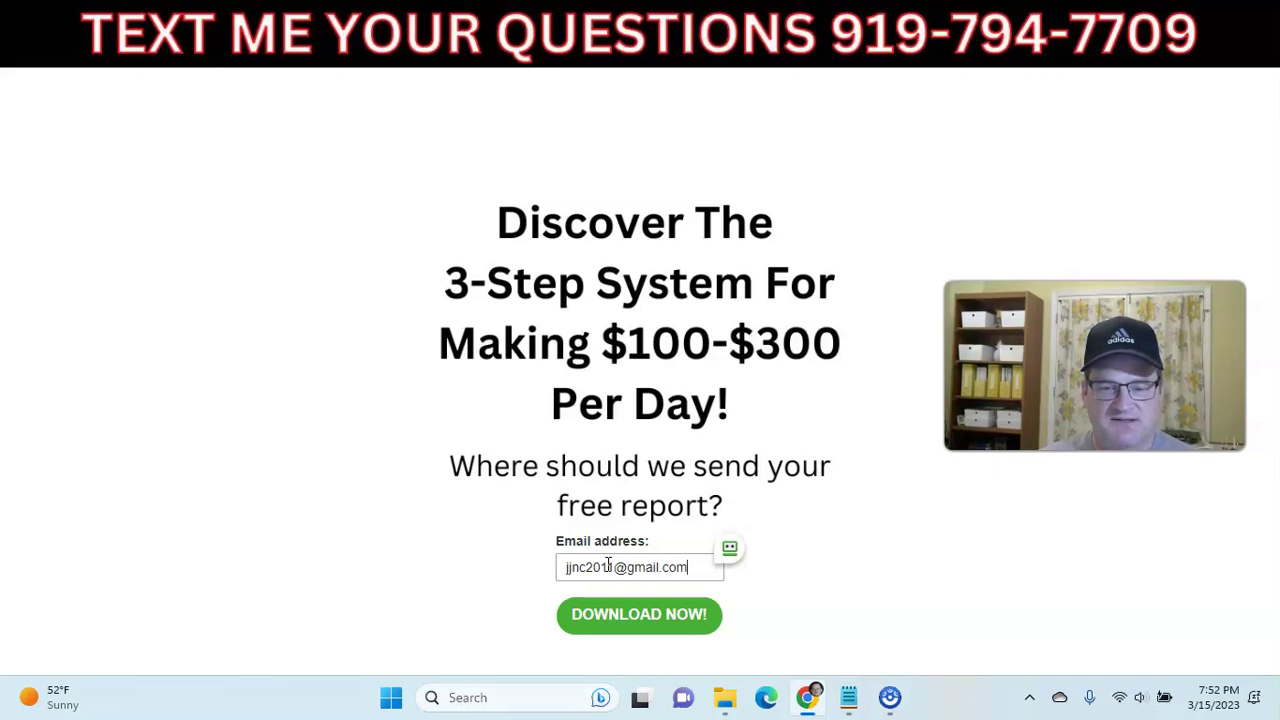
click(590, 612)
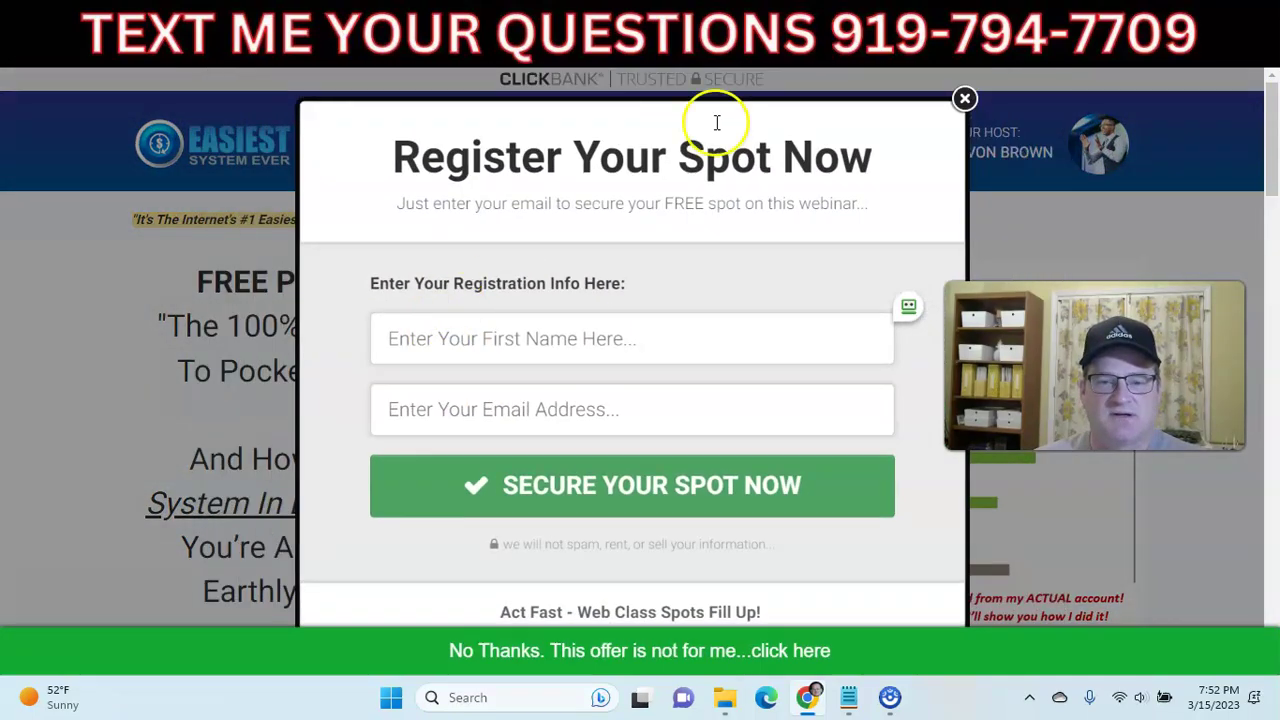
Close the Register Your Spot Now popup, then decline the webinar and workshop offers.
click(964, 98)
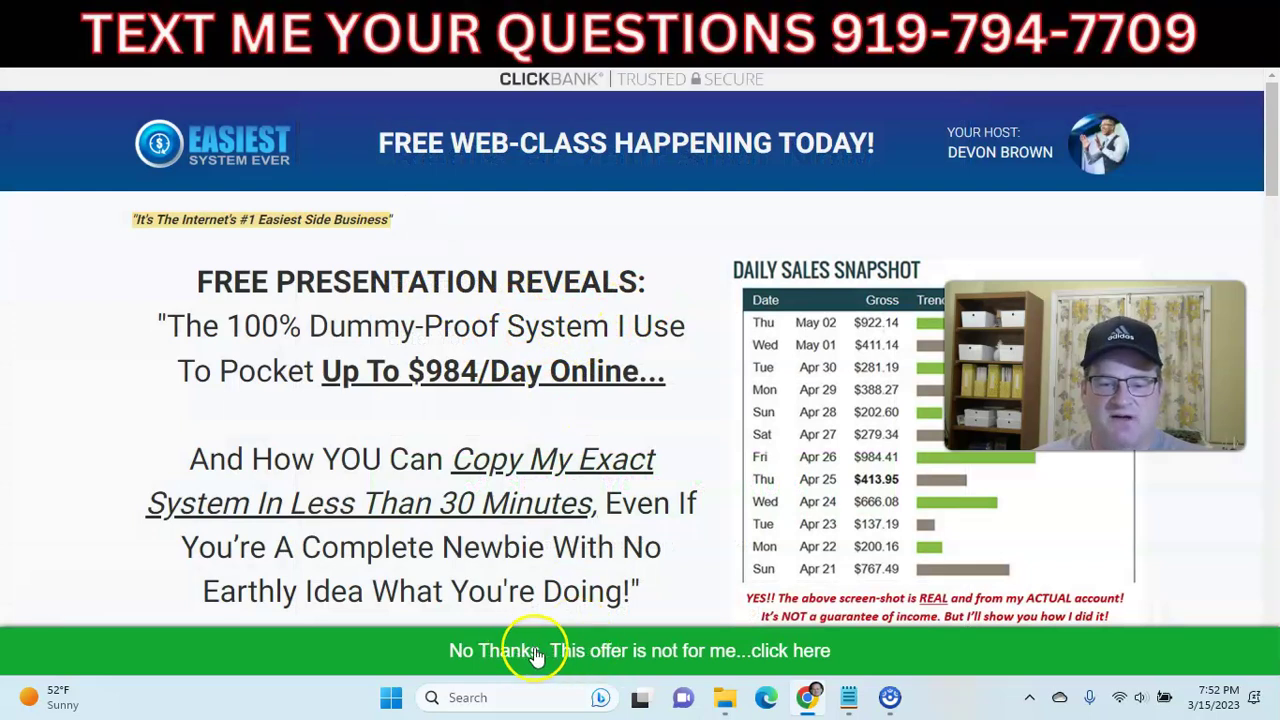
click(601, 650)
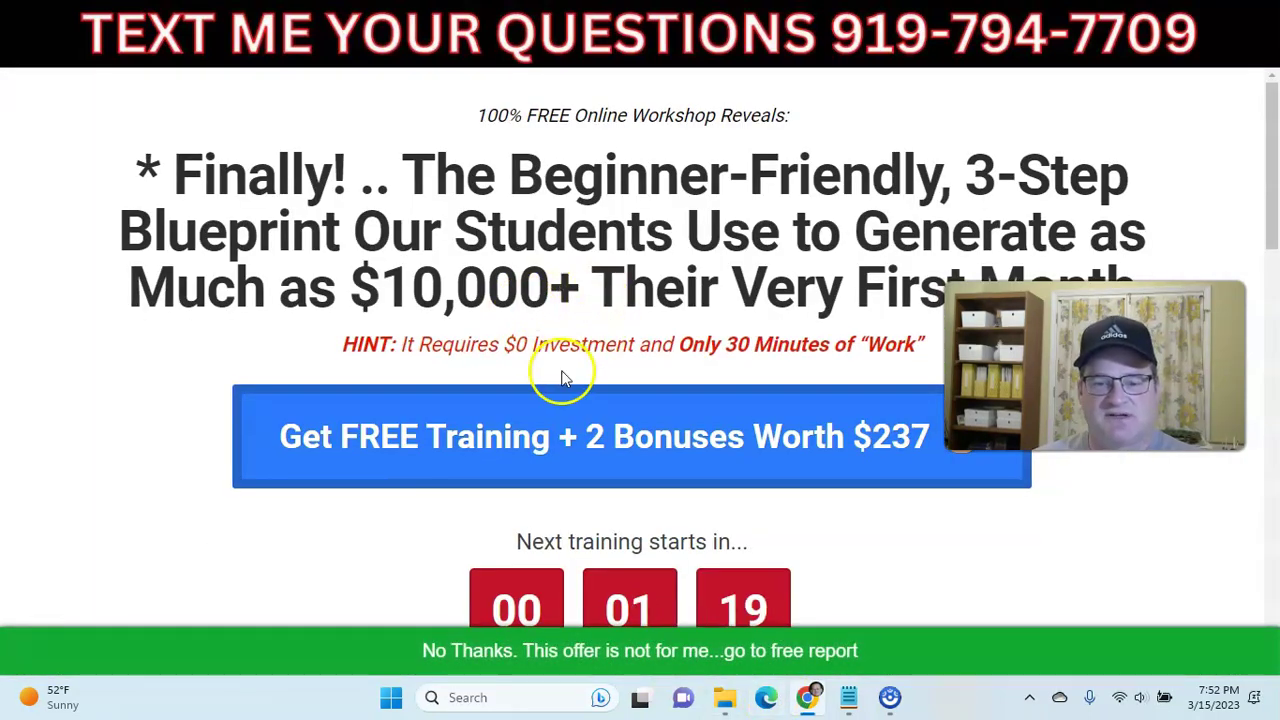
click(615, 660)
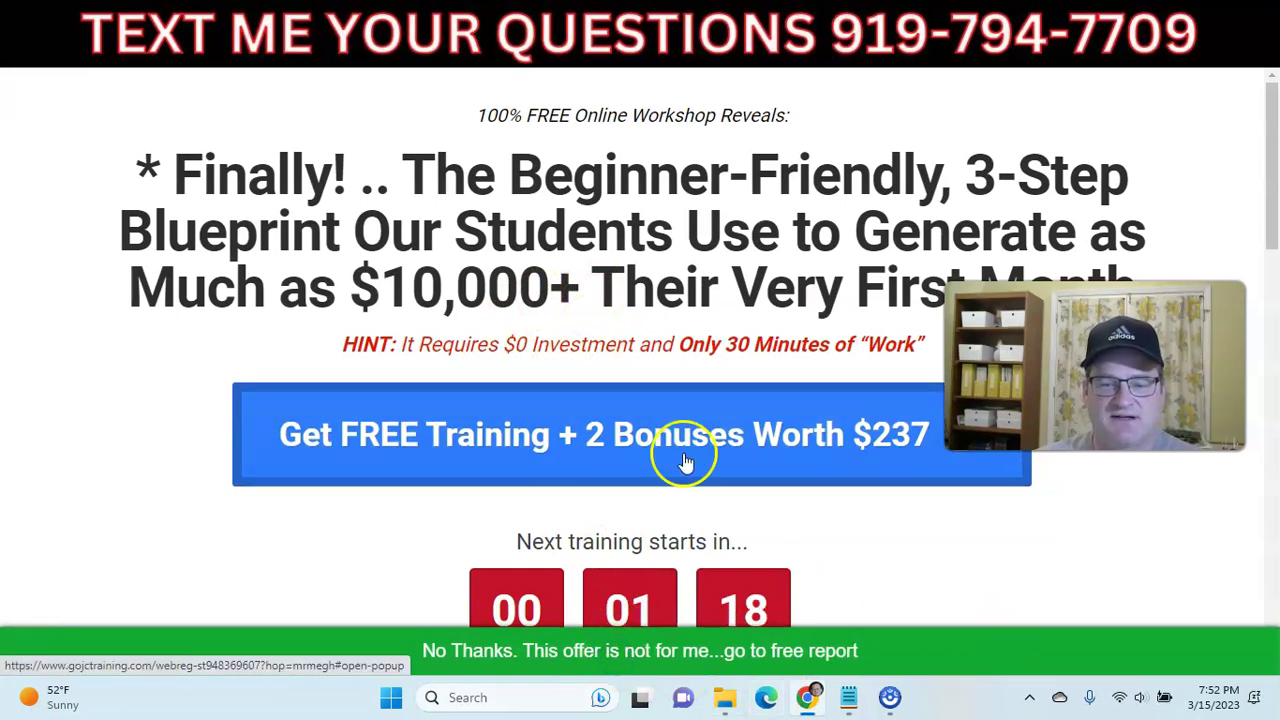